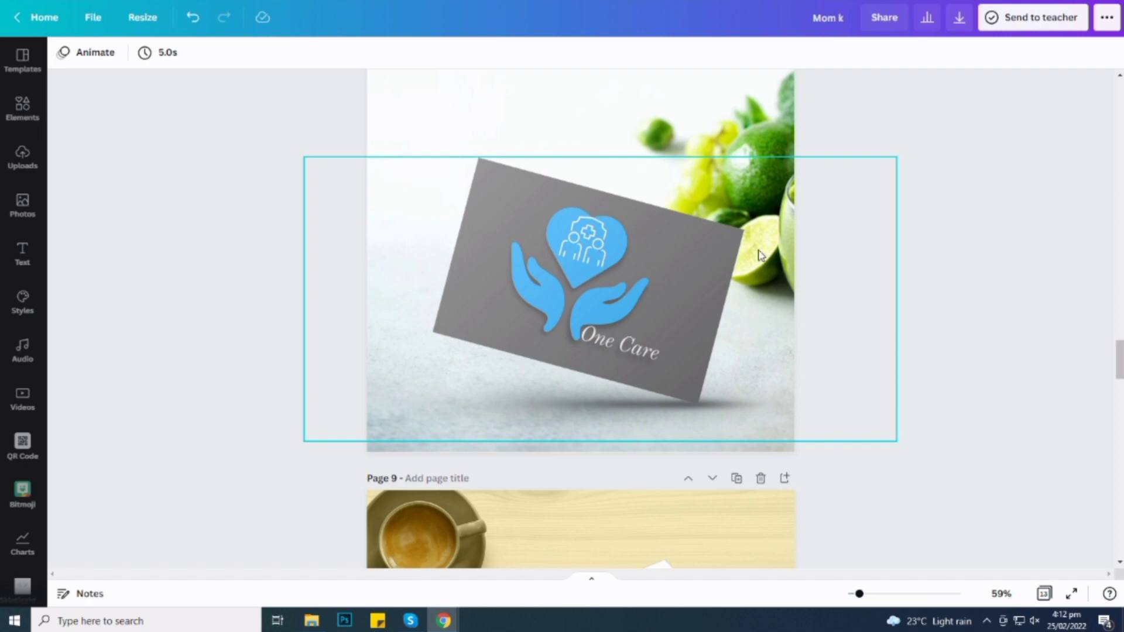
# Look through the finished logo mockups on pages 8 to 13 of the design.
pyautogui.scroll(-6, 585, 322)
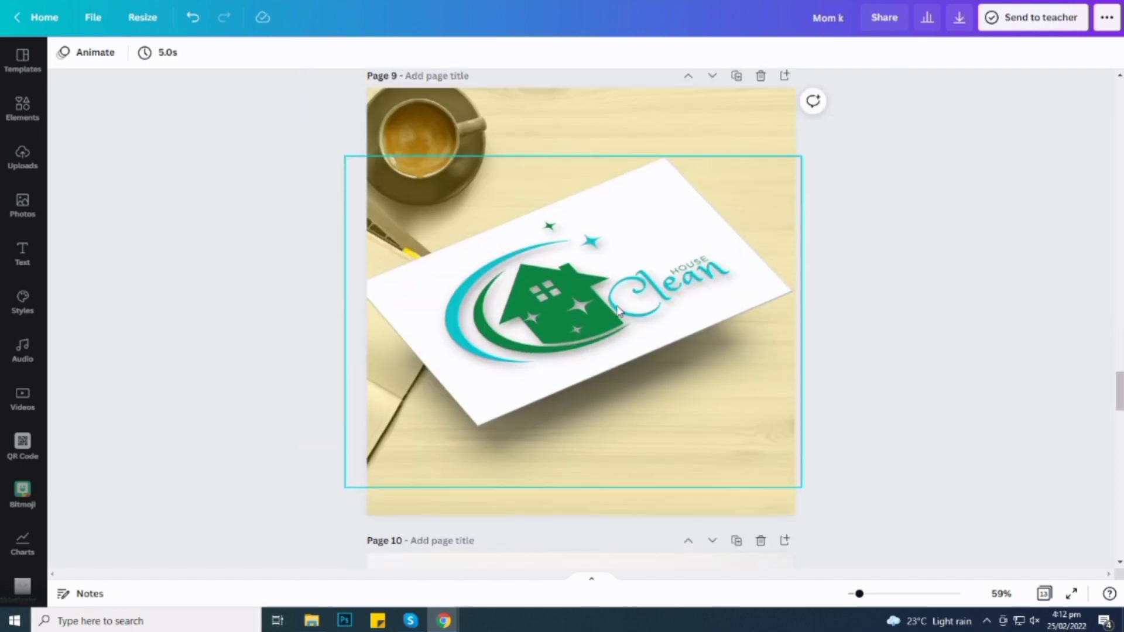
pyautogui.scroll(-7, 547, 304)
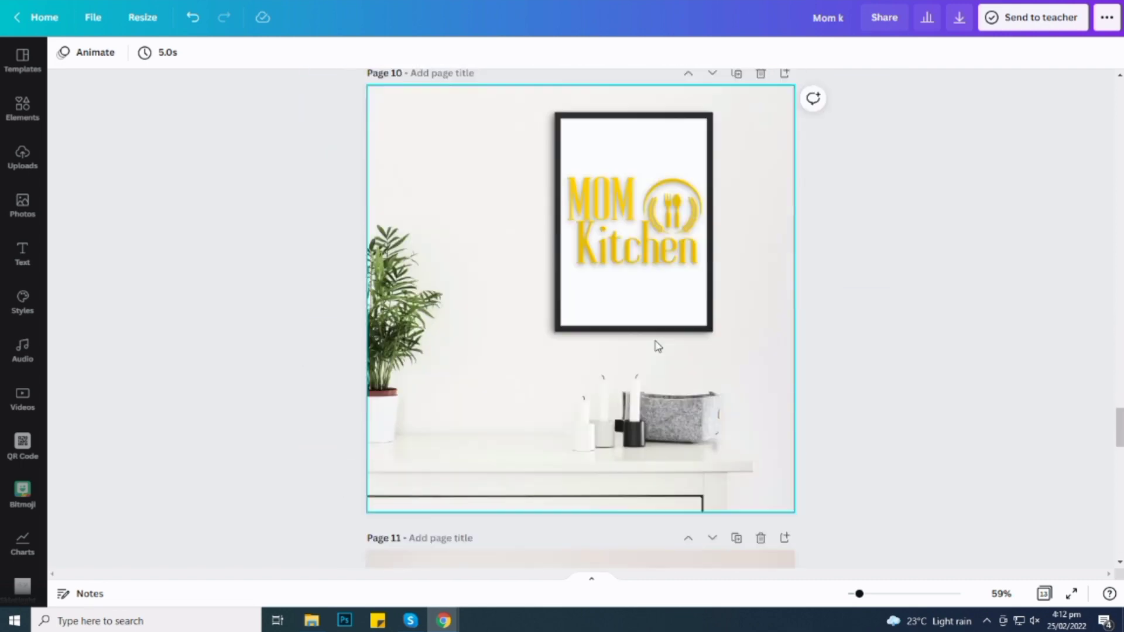
pyautogui.scroll(-7, 665, 419)
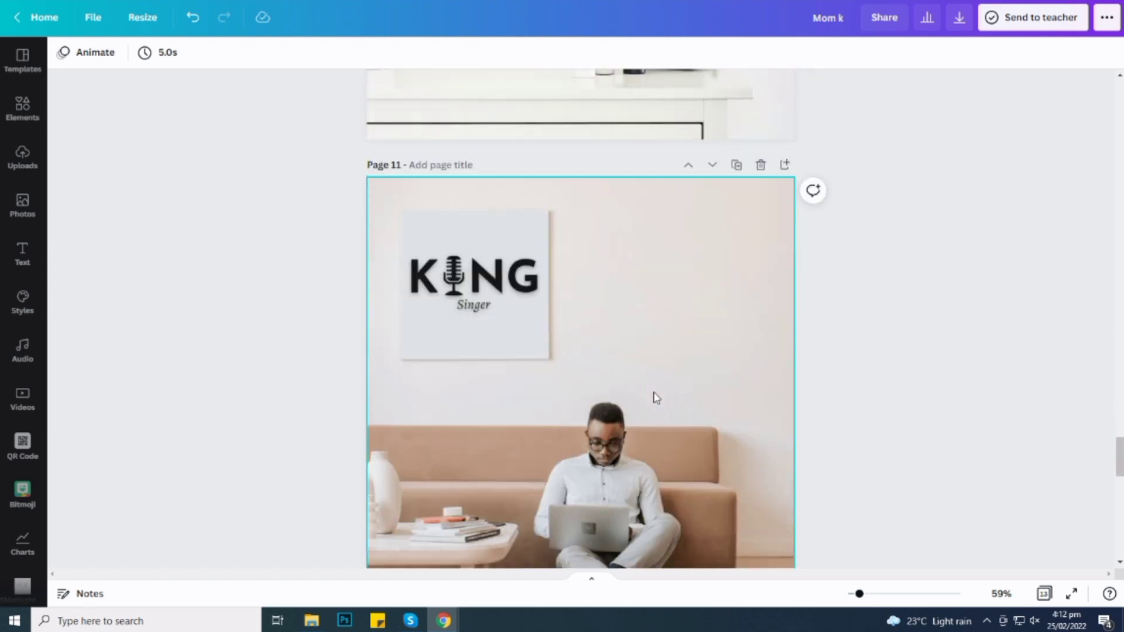
pyautogui.scroll(-8, 595, 244)
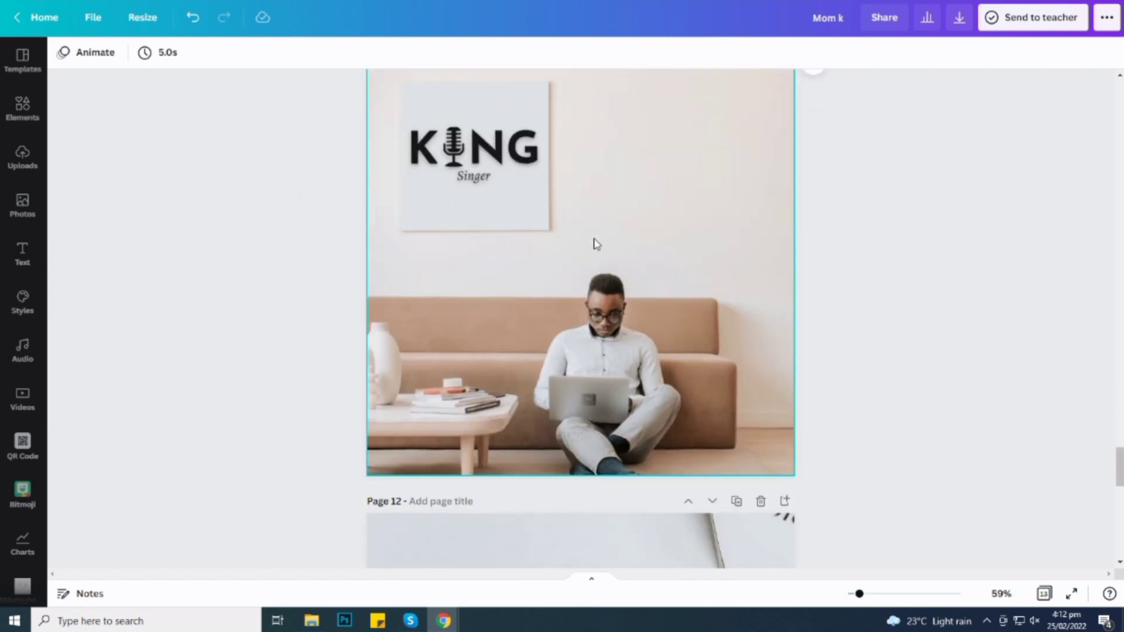
pyautogui.scroll(-5, 712, 236)
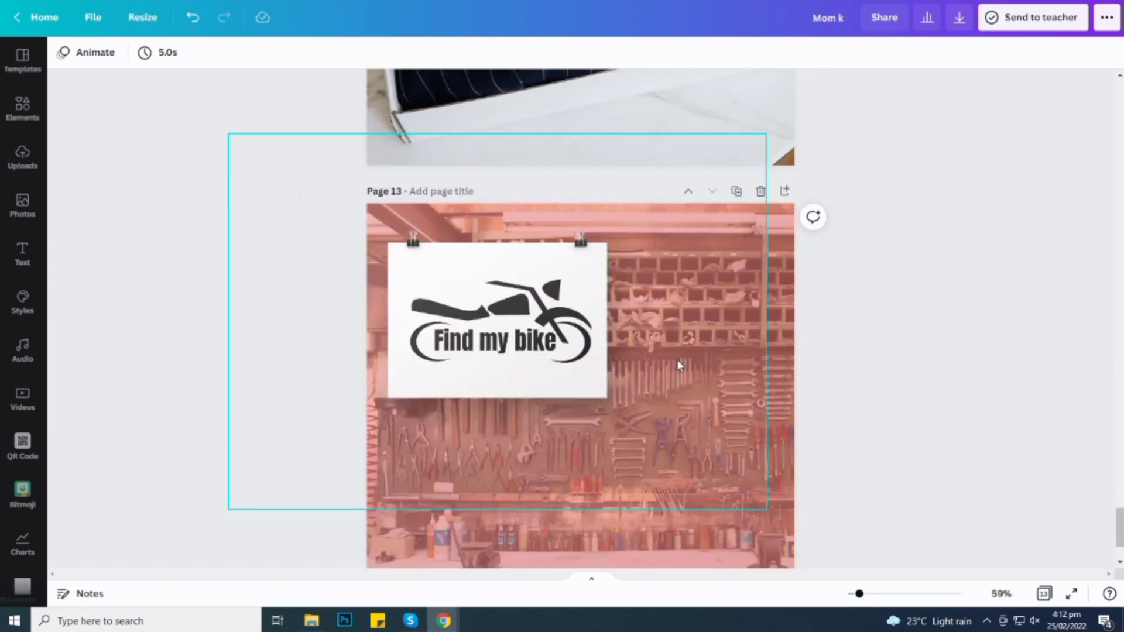
pyautogui.scroll(-1, 542, 301)
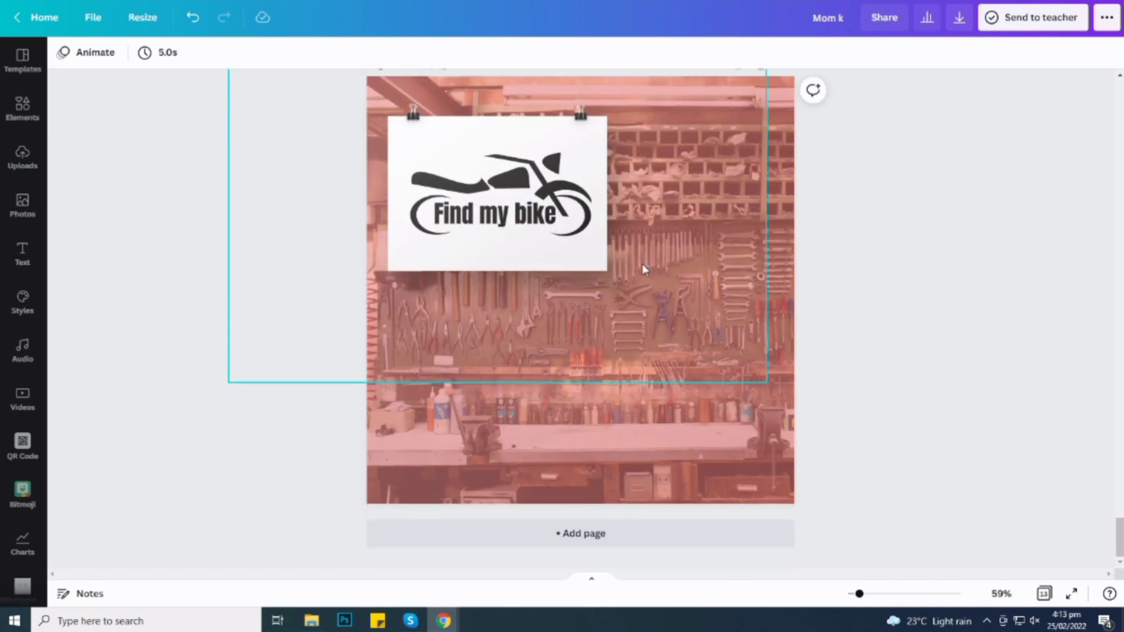
pyautogui.scroll(12, 642, 264)
pyautogui.scroll(15, 621, 175)
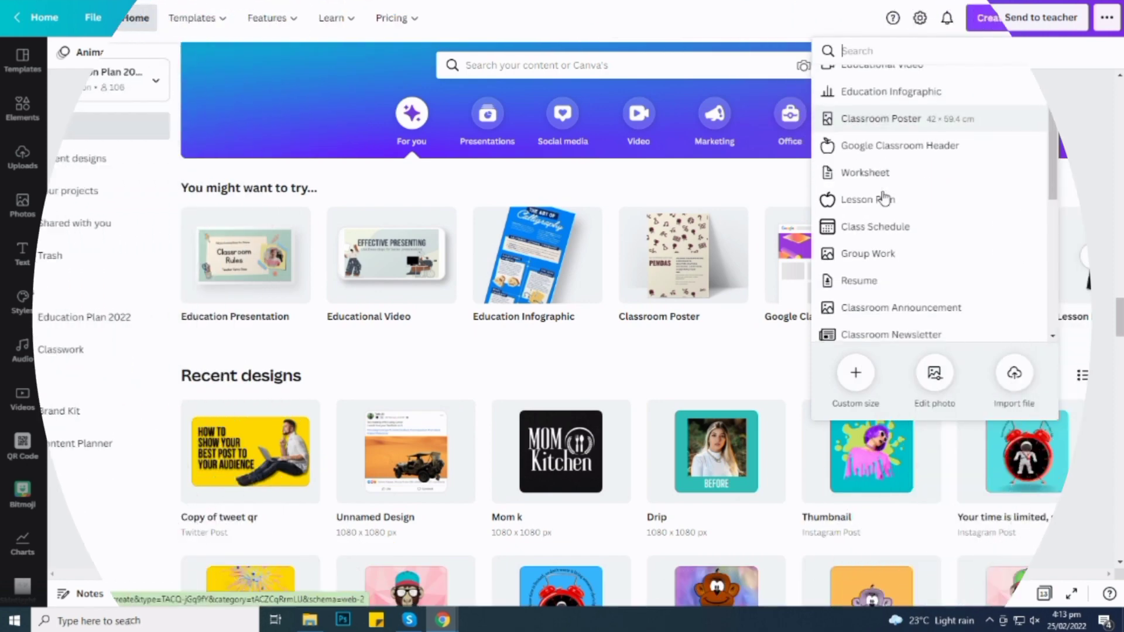
# Create a blank Instagram Post design and search the elements for "House clean".
pyautogui.scroll(-4, 883, 197)
pyautogui.click(856, 204)
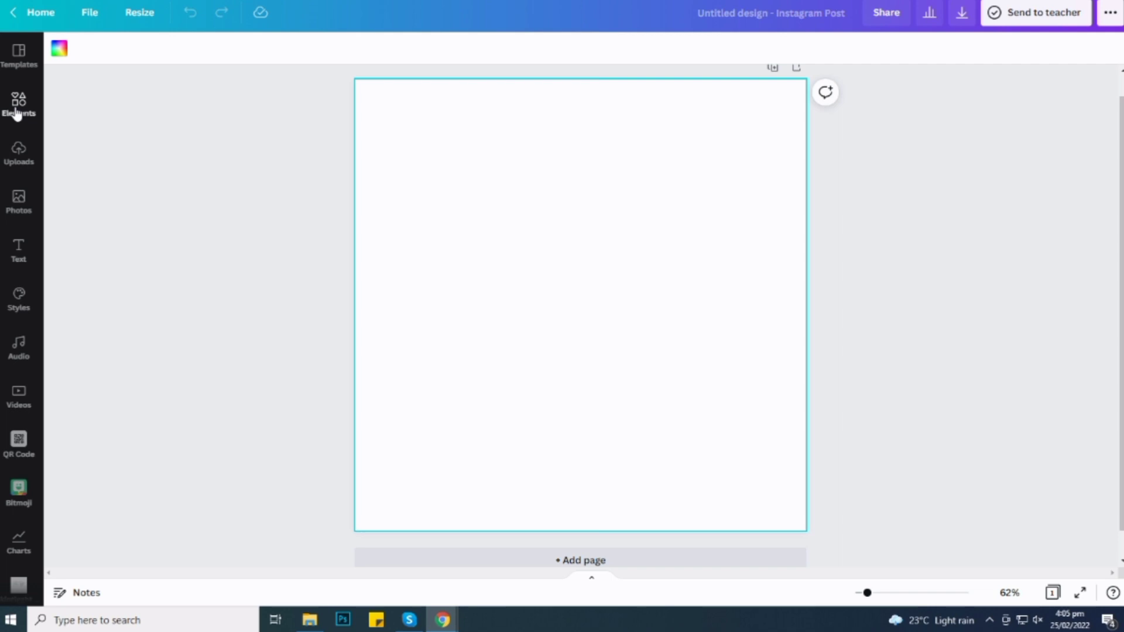
pyautogui.click(17, 111)
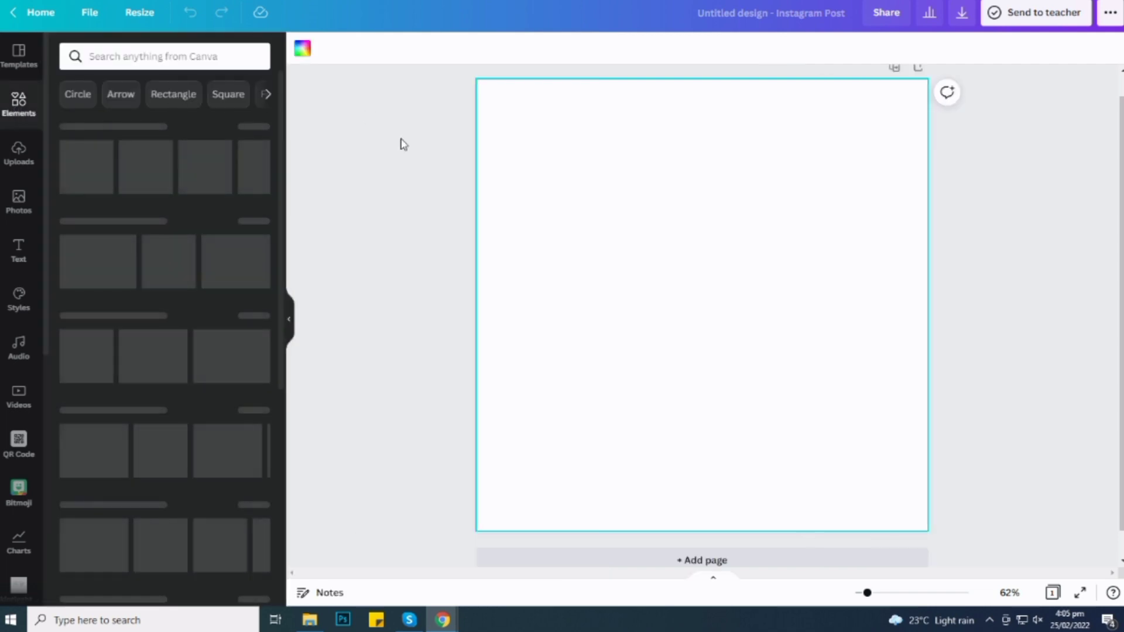
pyautogui.click(139, 57)
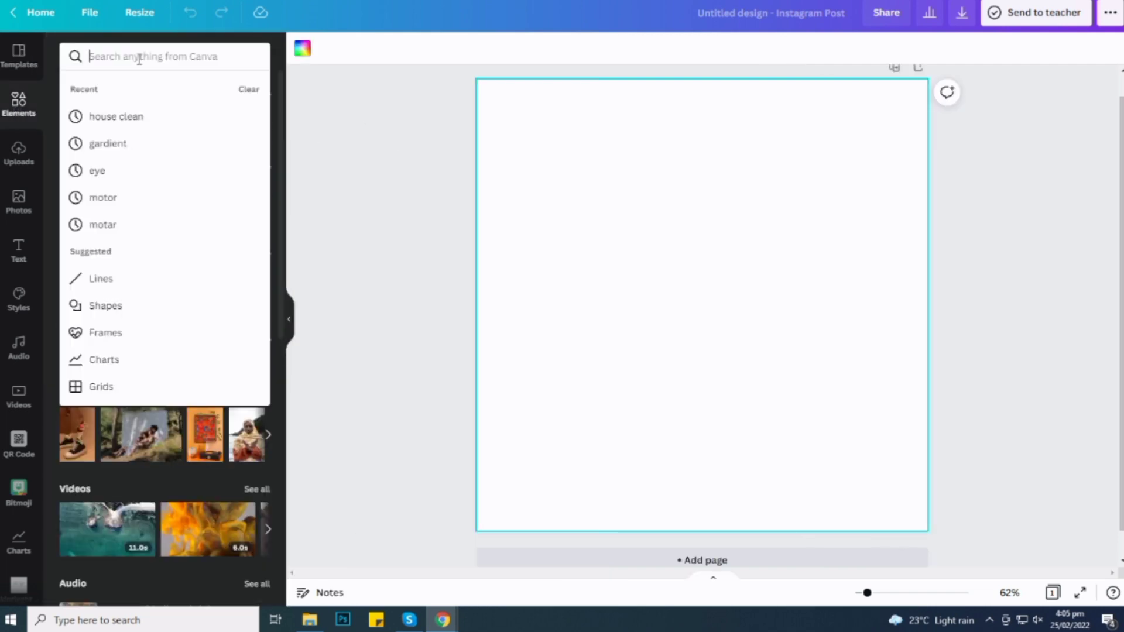
pyautogui.write('House')
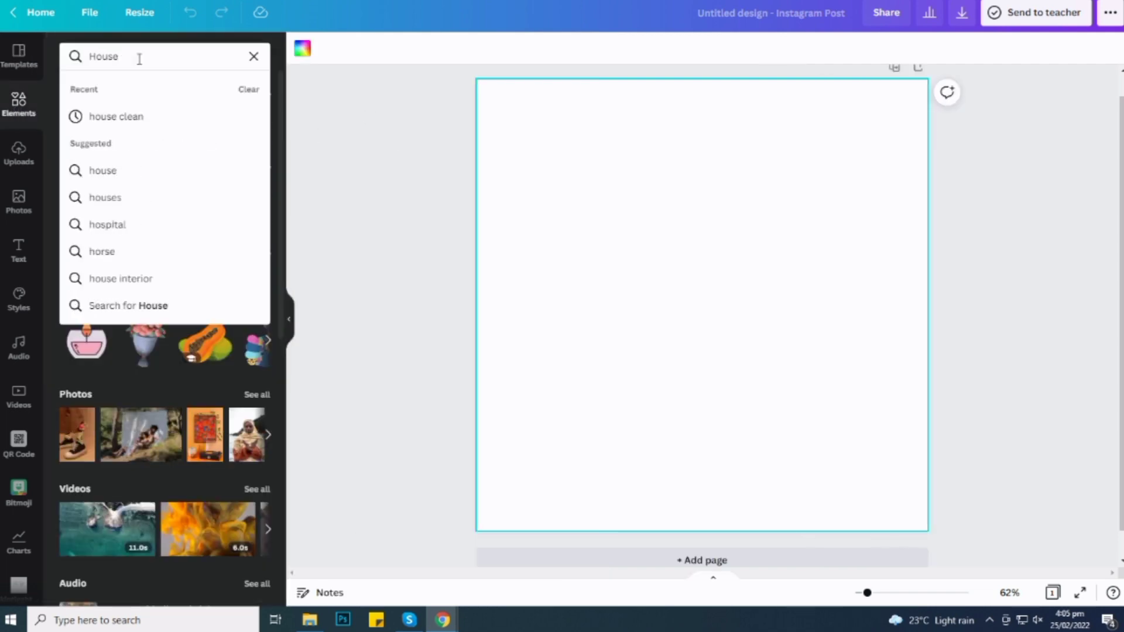
pyautogui.write(' clean')
pyautogui.press('Return')
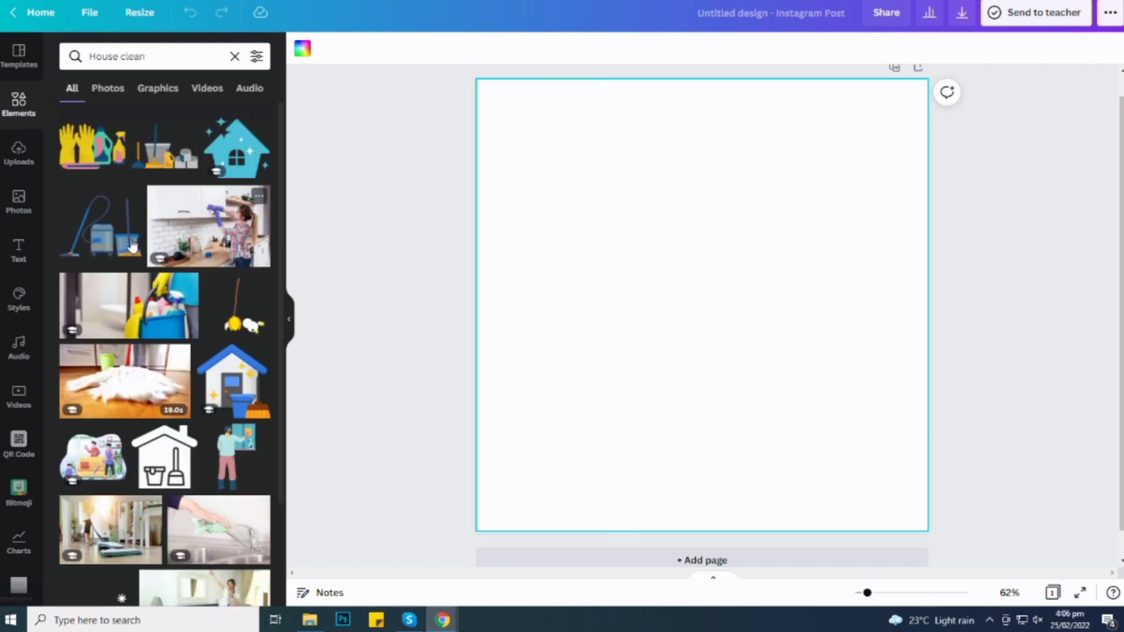
# Find the teal house with a broom among the search results and add it to the page.
pyautogui.scroll(-2, 201, 276)
pyautogui.scroll(-5, 200, 277)
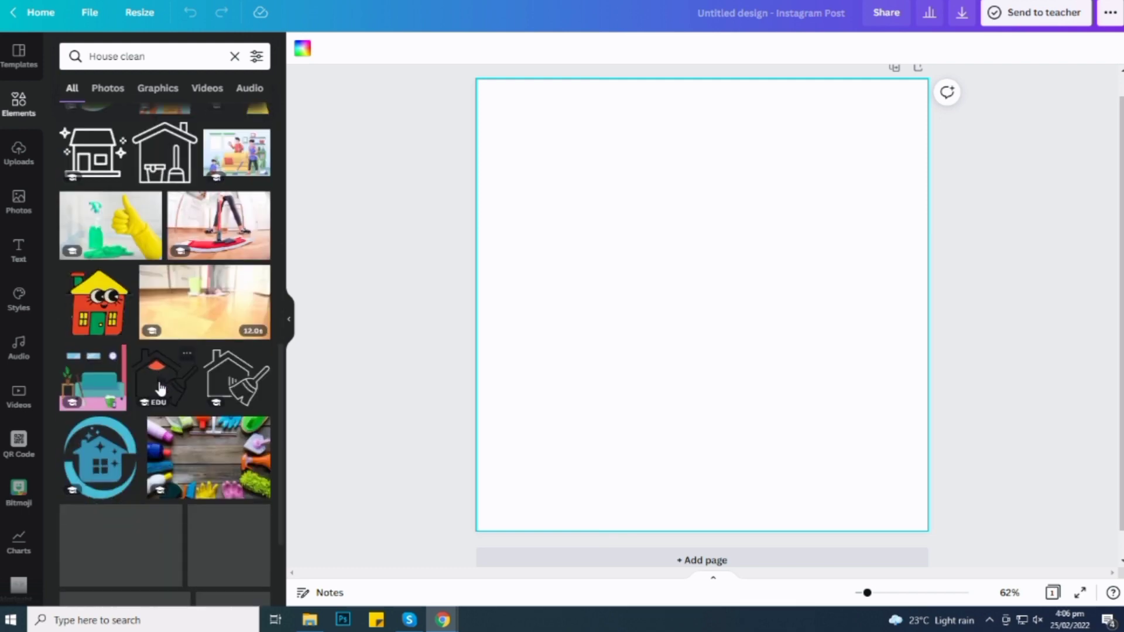
pyautogui.scroll(-10, 161, 386)
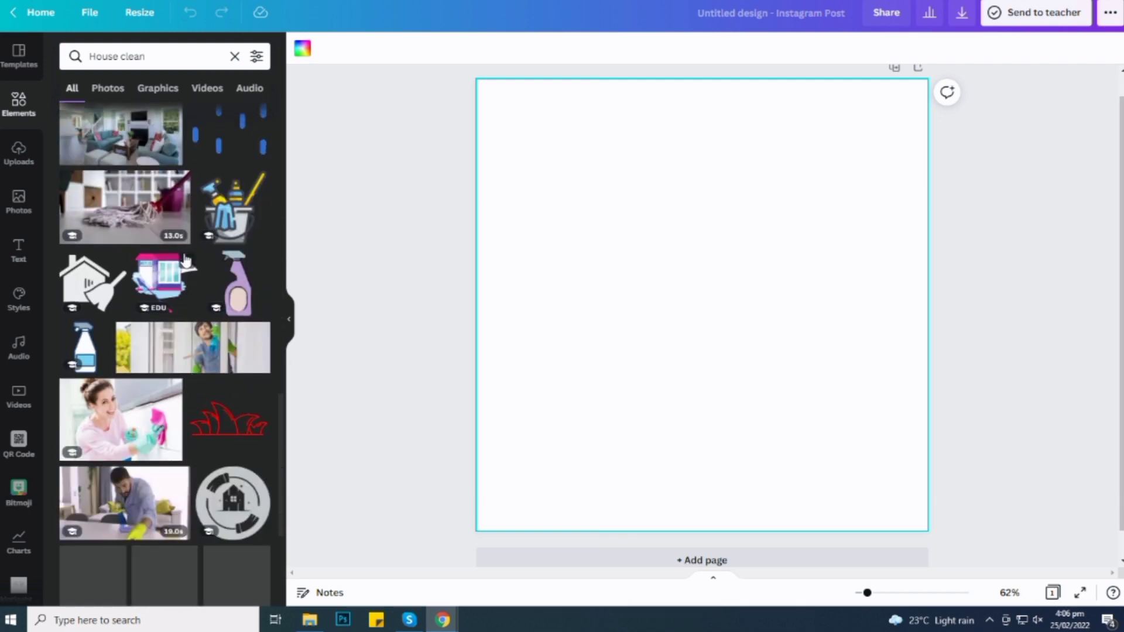
pyautogui.scroll(-10, 181, 347)
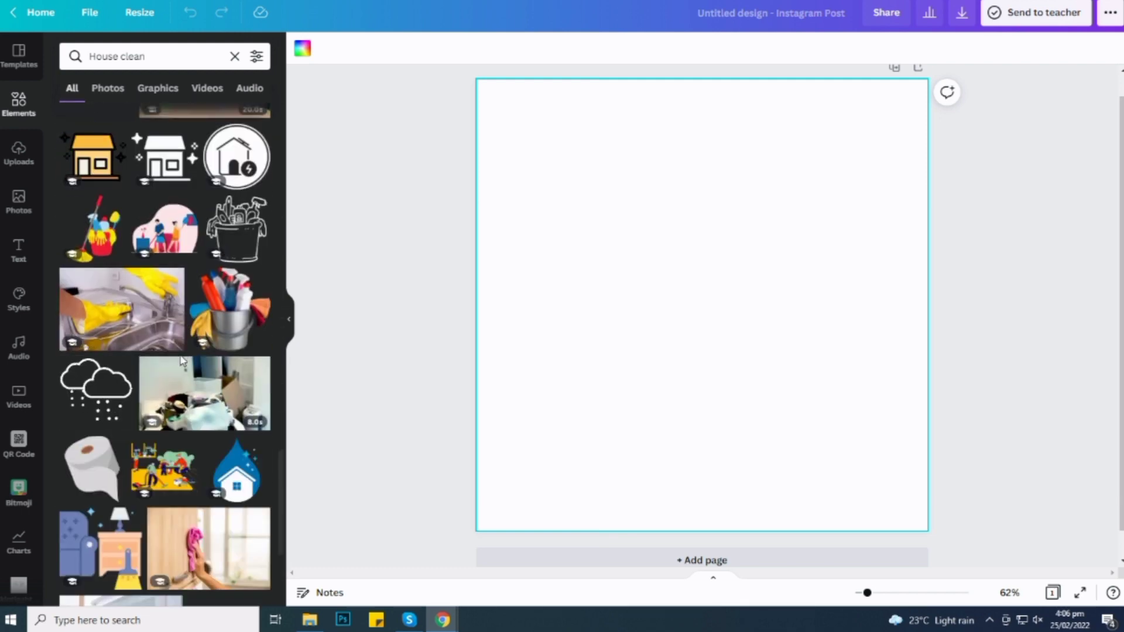
pyautogui.scroll(-7, 185, 357)
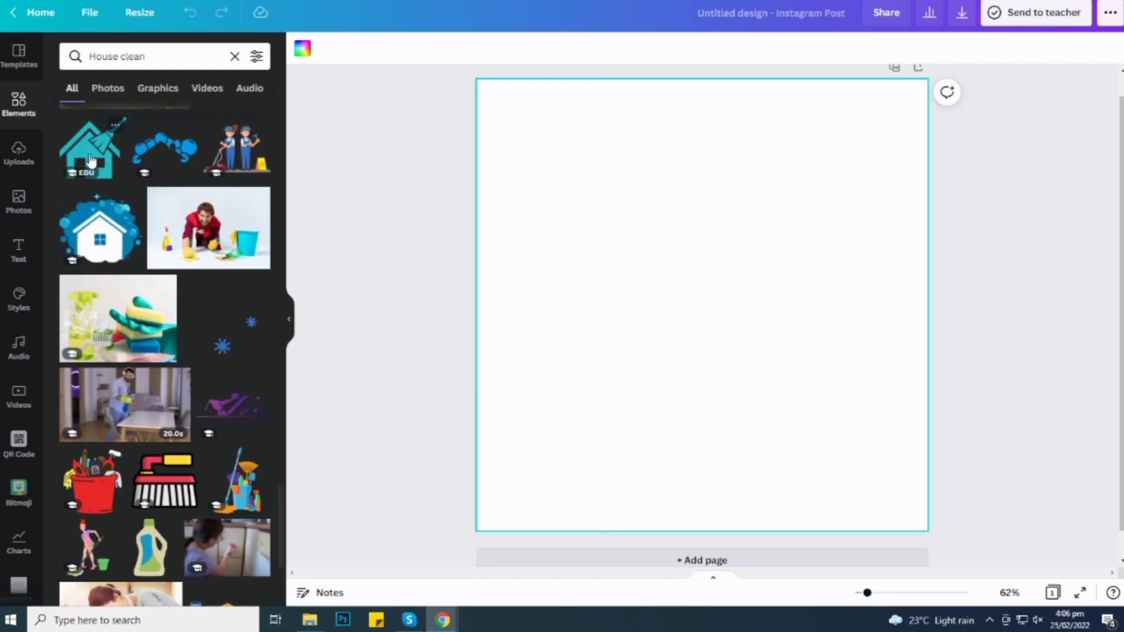
pyautogui.click(93, 155)
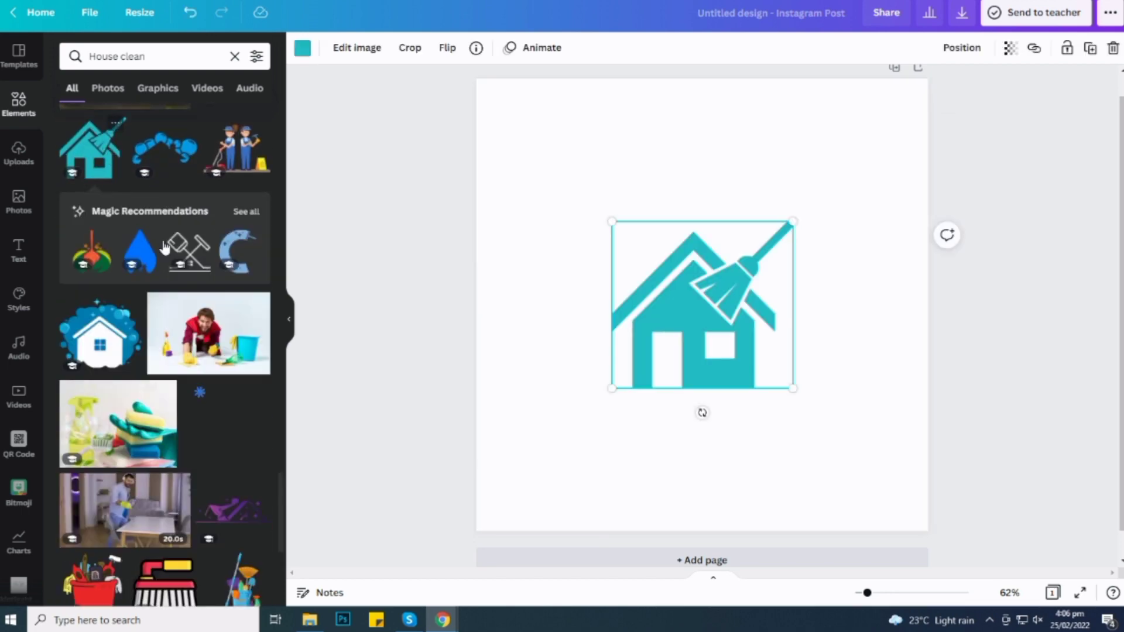
# Replace the teal broom house with the blue house graphic with curved swooshes and sparkles from its Magic Recommendations.
pyautogui.click(246, 212)
pyautogui.scroll(-10, 138, 311)
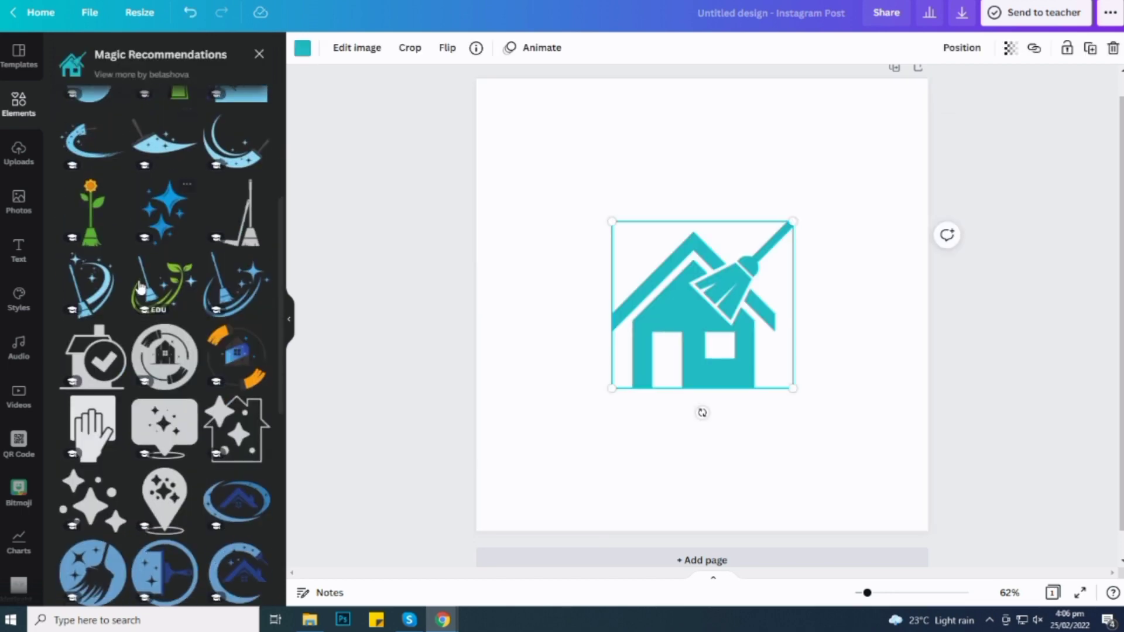
pyautogui.scroll(-5, 139, 313)
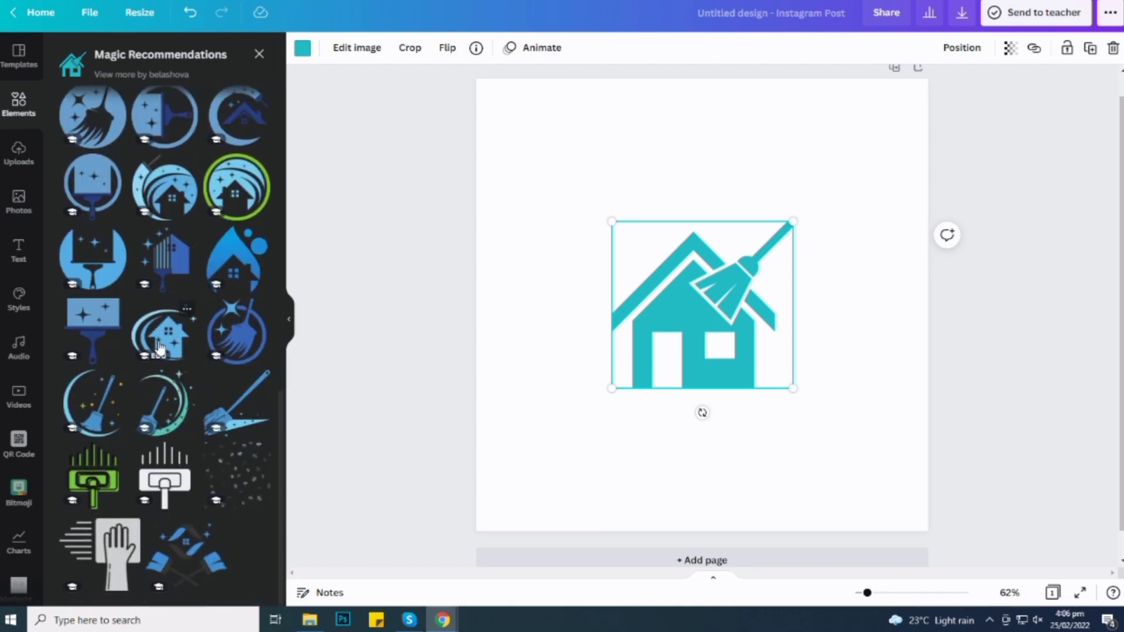
pyautogui.click(187, 338)
pyautogui.moveTo(665, 210); pyautogui.dragTo(543, 97)
pyautogui.click(748, 313)
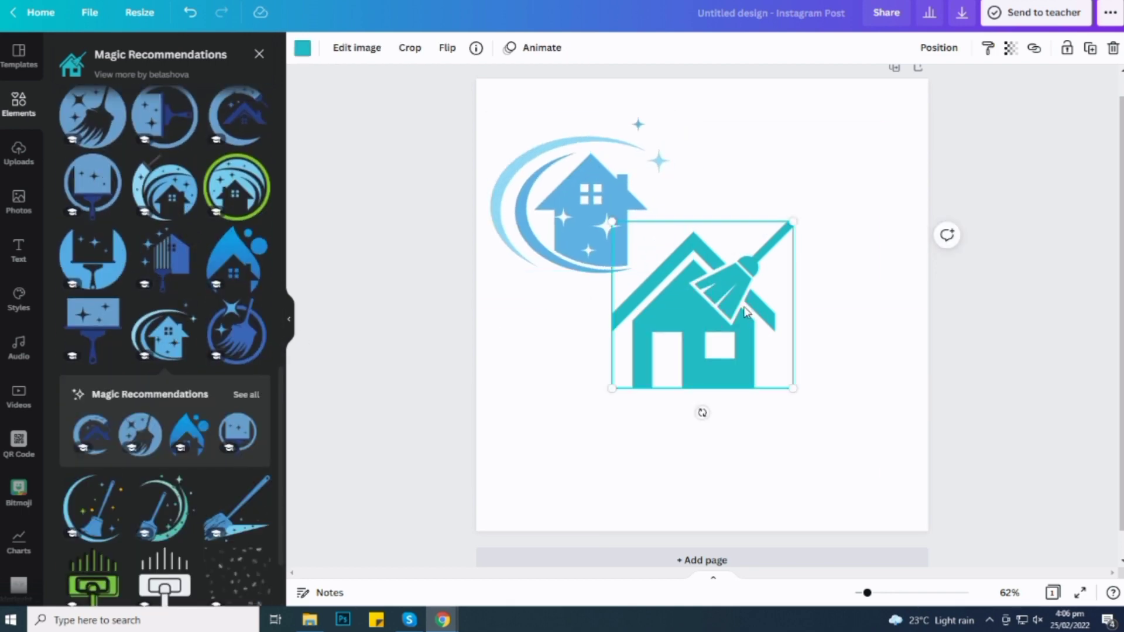
pyautogui.press('Delete')
# Enlarge the blue house graphic to about 575 × 500 and place it at mid-height near the page's left edge.
pyautogui.moveTo(572, 240); pyautogui.dragTo(605, 339)
pyautogui.moveTo(703, 370); pyautogui.dragTo(743, 444)
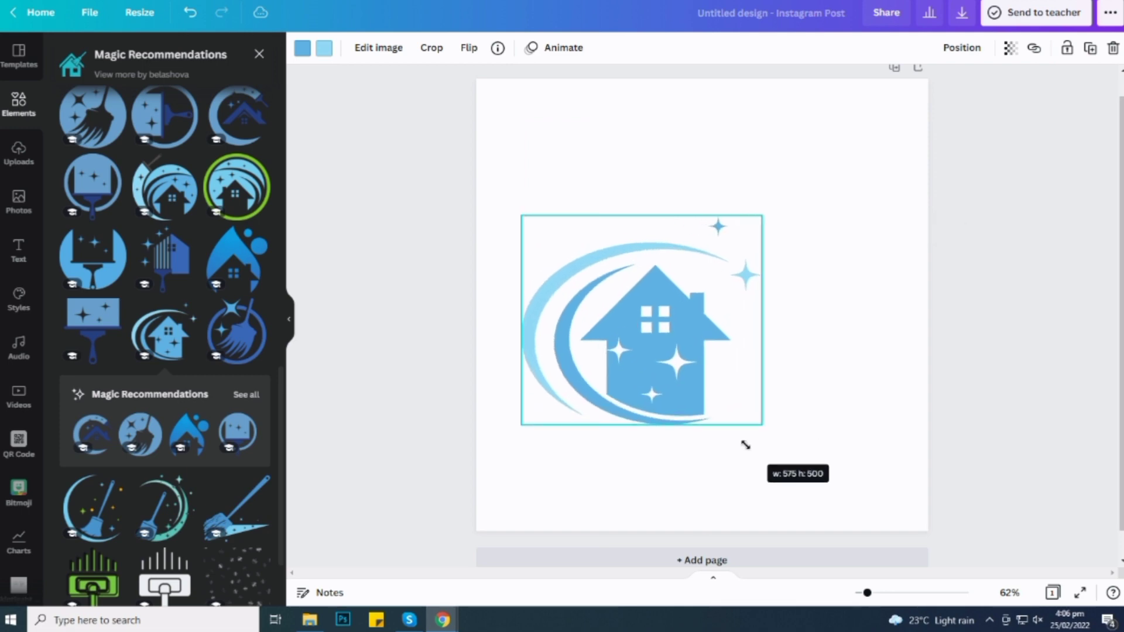
pyautogui.moveTo(617, 350); pyautogui.dragTo(603, 331)
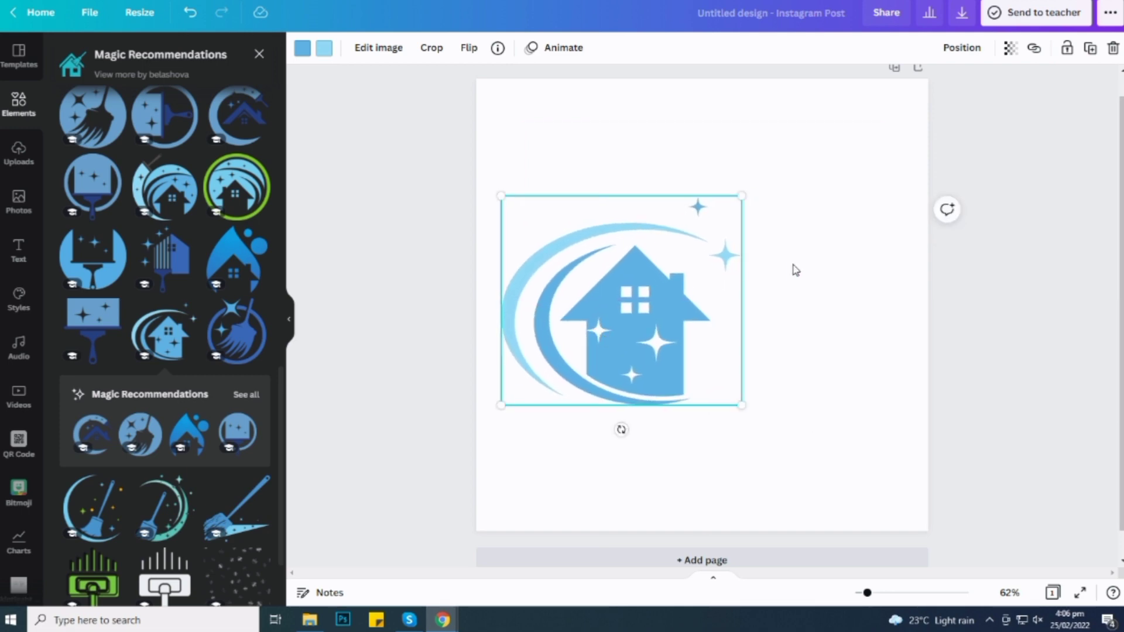
pyautogui.click(793, 268)
pyautogui.click(671, 314)
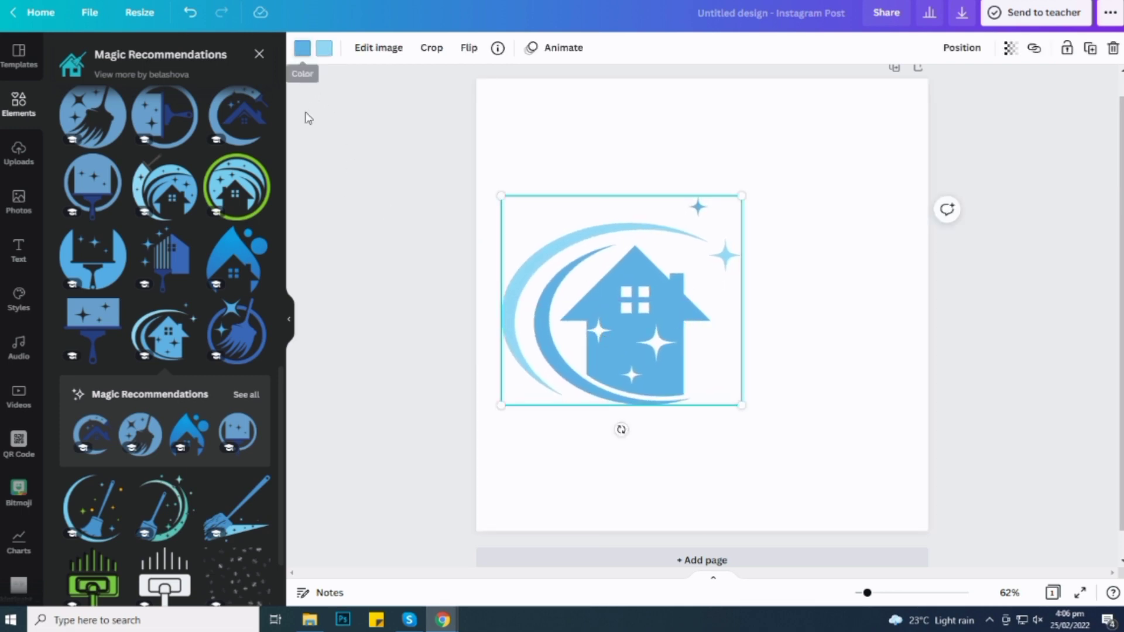
pyautogui.click(293, 316)
pyautogui.moveTo(474, 291)
pyautogui.mouseDown()
pyautogui.moveTo(487, 296)
pyautogui.moveTo(472, 296)
pyautogui.mouseUp()
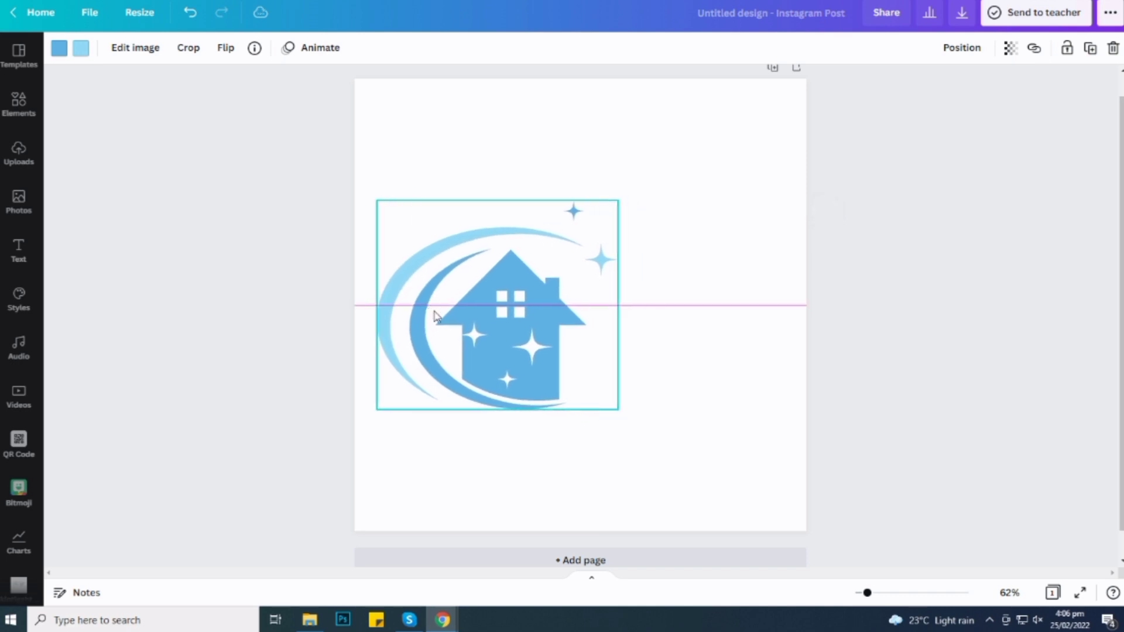
# Recolour the house graphic's darker blue parts green #008037 and its lighter blue parts turquoise, and nudge it slightly left.
pyautogui.click(59, 48)
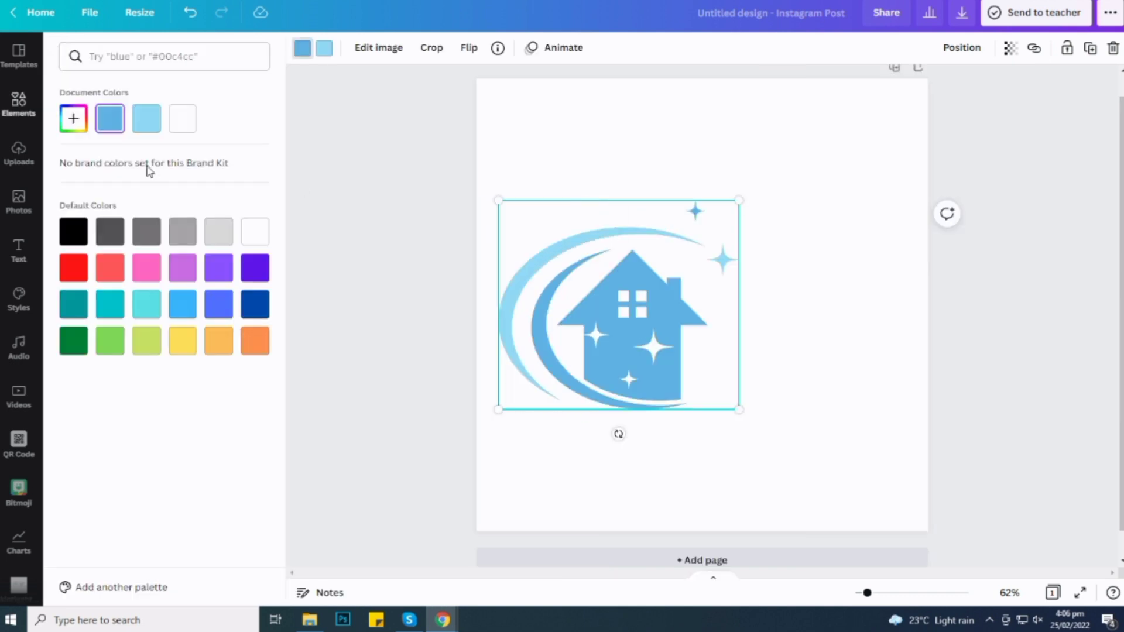
pyautogui.click(80, 346)
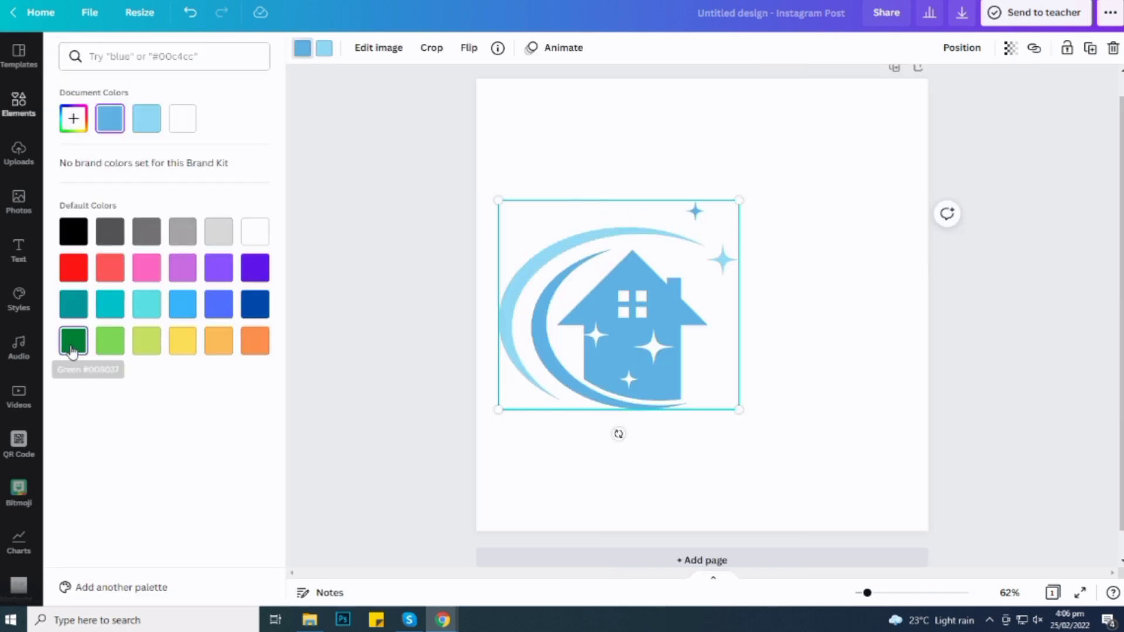
pyautogui.click(322, 54)
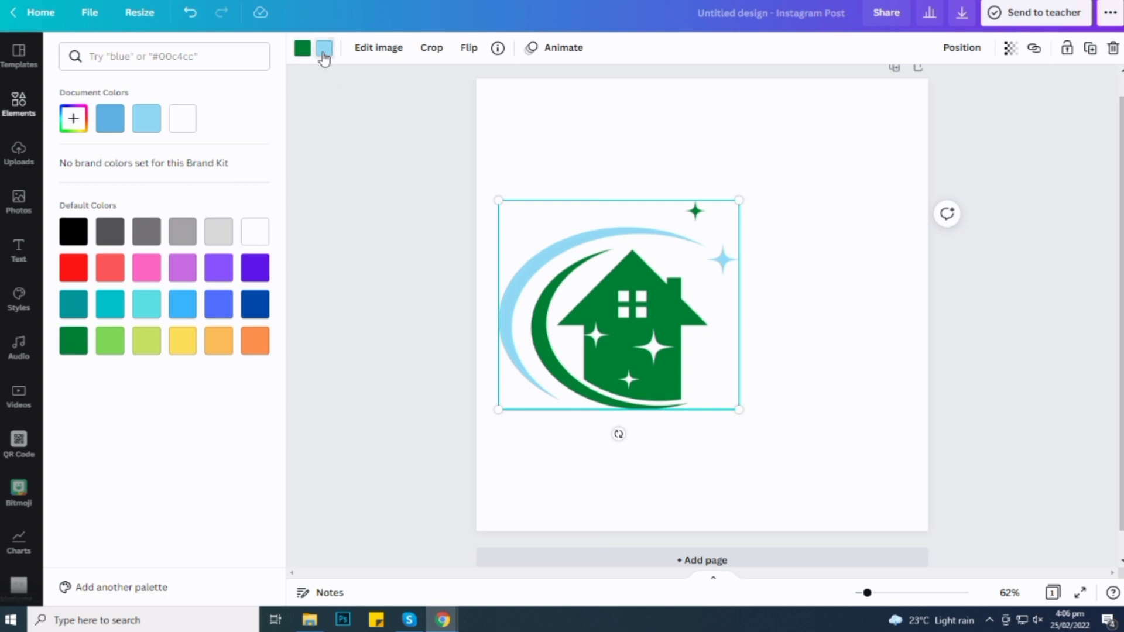
pyautogui.click(117, 316)
pyautogui.click(826, 385)
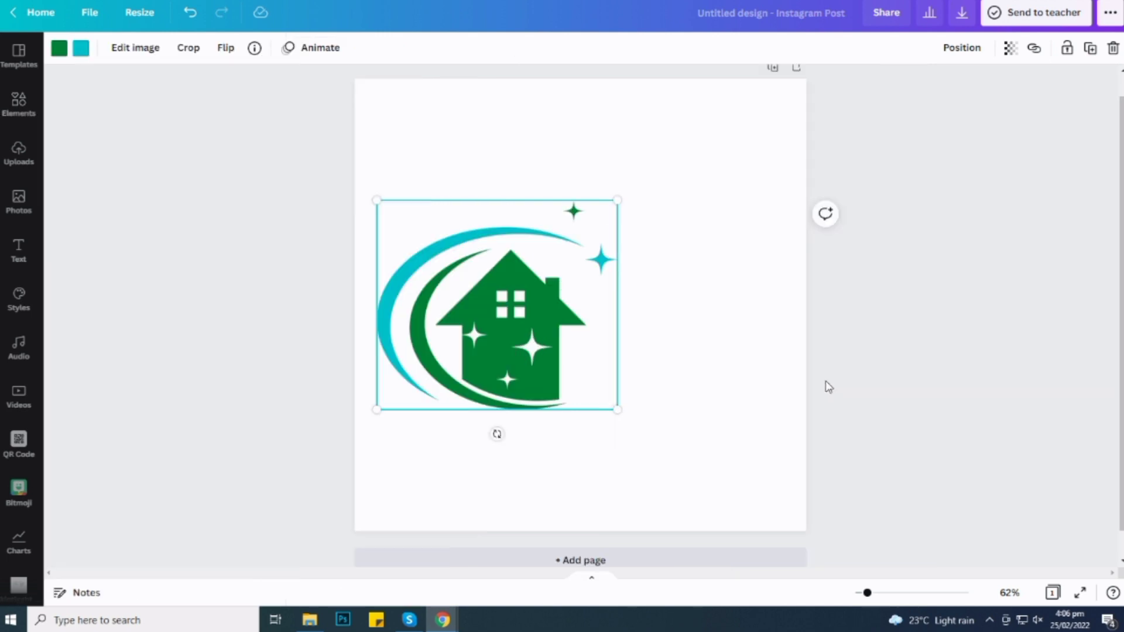
pyautogui.moveTo(533, 352); pyautogui.dragTo(528, 350)
pyautogui.click(736, 387)
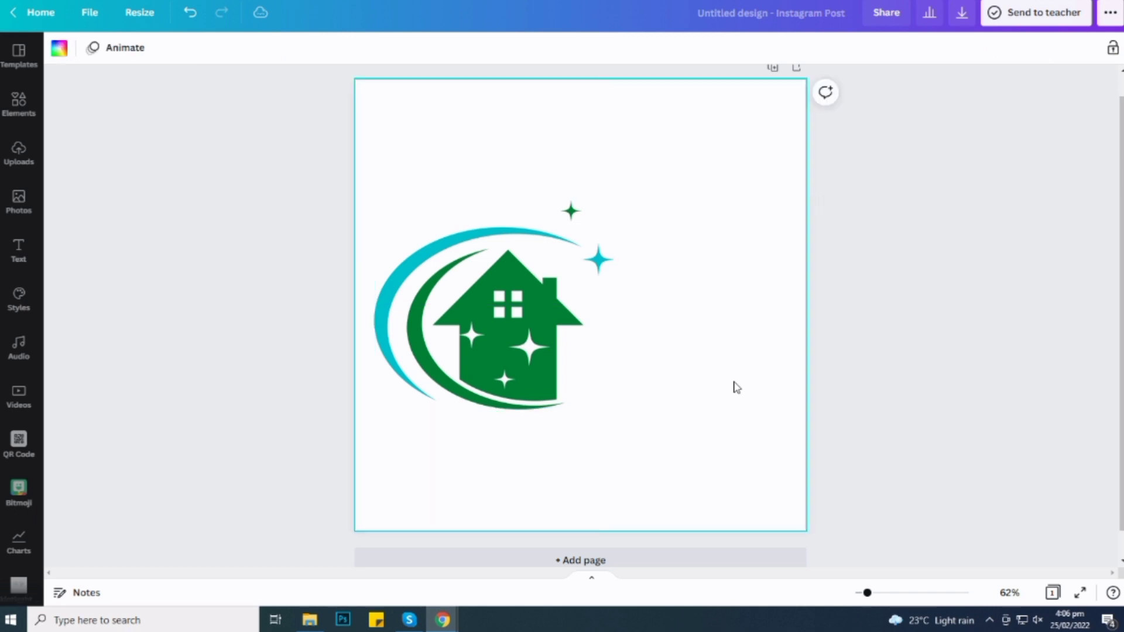
# Add a heading reading "Clean" to the right of the house graphic's lower half.
pyautogui.click(17, 257)
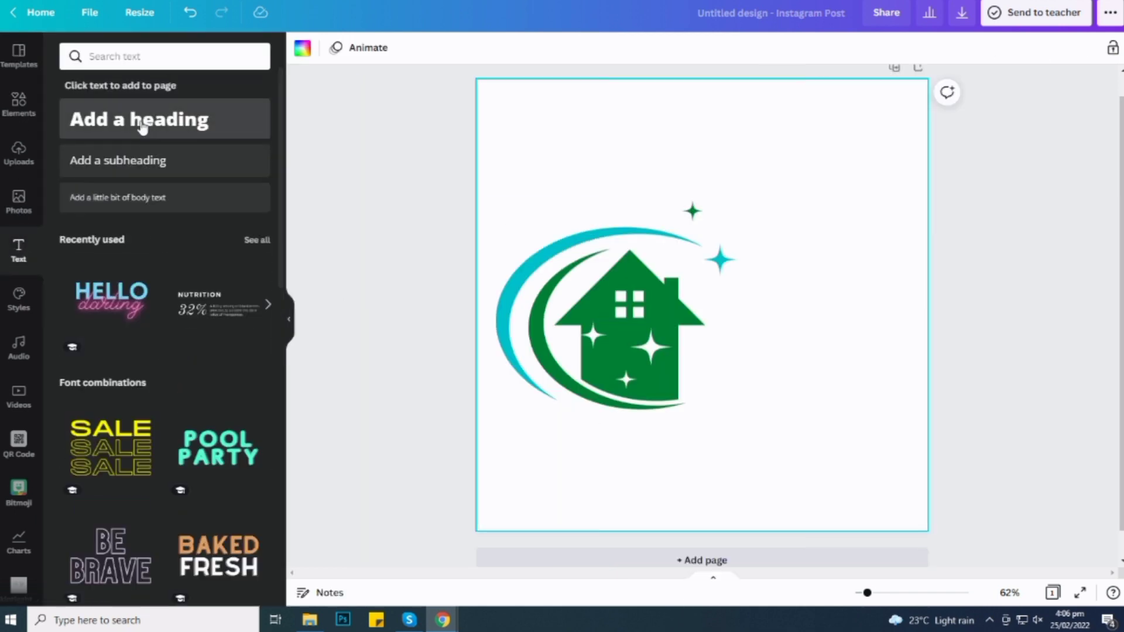
pyautogui.click(157, 139)
pyautogui.click(956, 354)
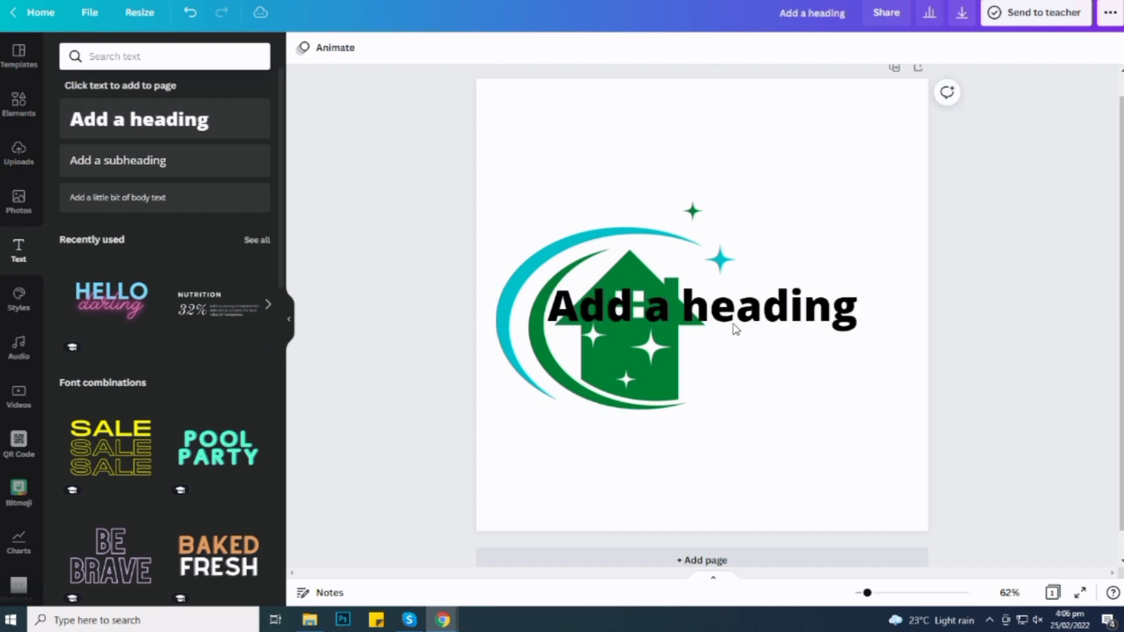
pyautogui.moveTo(663, 312); pyautogui.dragTo(755, 363)
pyautogui.doubleClick(741, 355)
pyautogui.write('C')
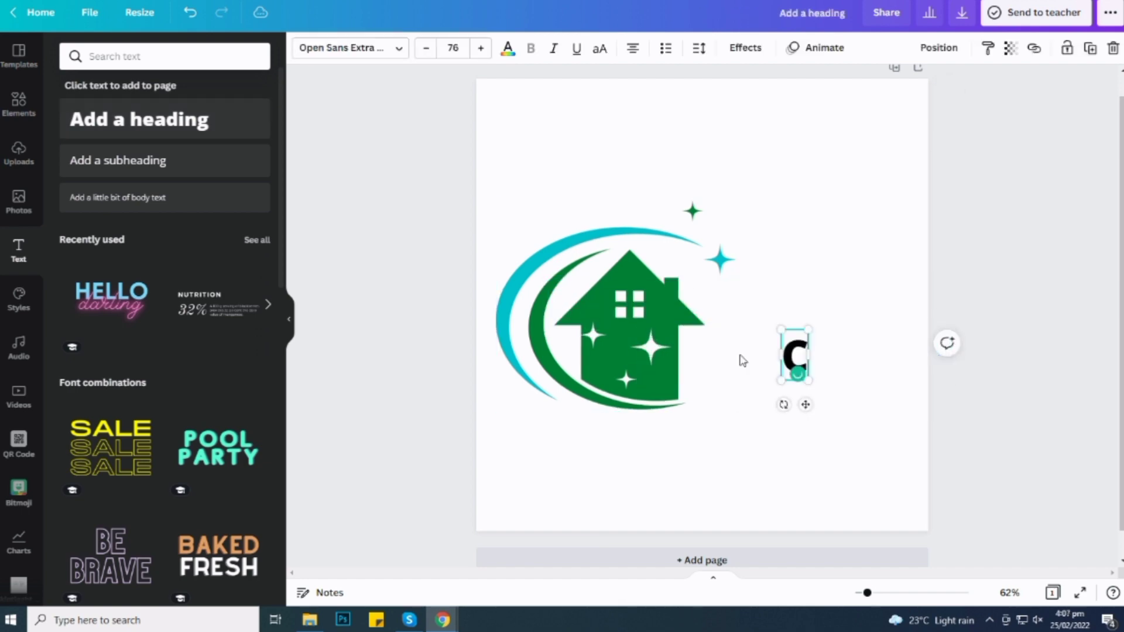
pyautogui.write('lean')
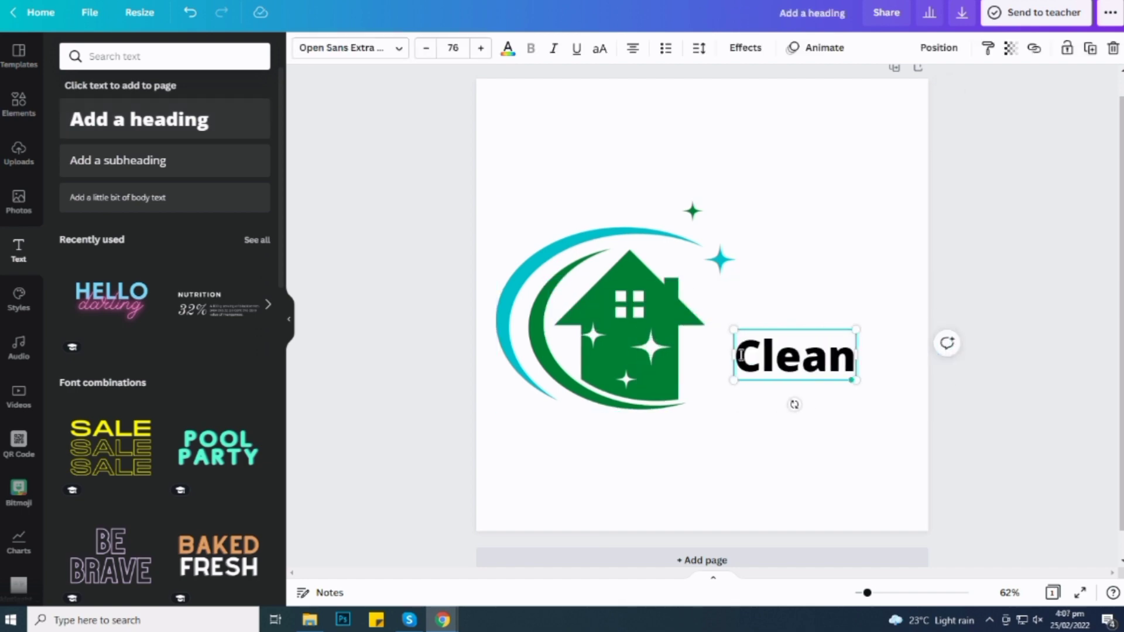
pyautogui.click(828, 282)
# Set the font of the "Clean" heading to Pony Club.
pyautogui.click(816, 356)
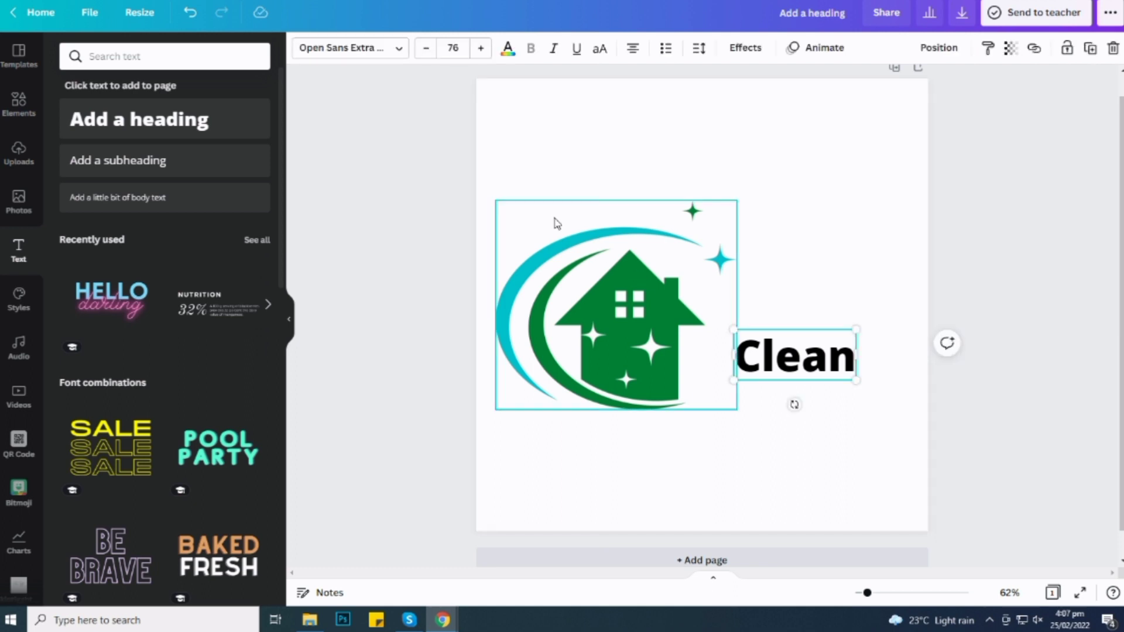
pyautogui.click(402, 51)
pyautogui.click(178, 58)
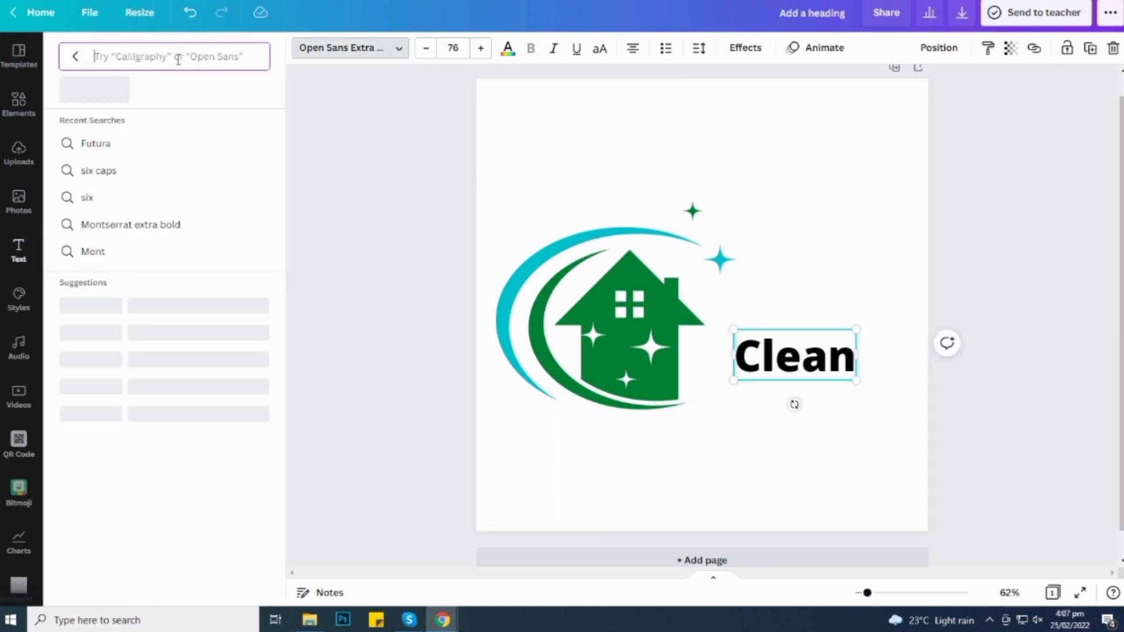
pyautogui.write('pony')
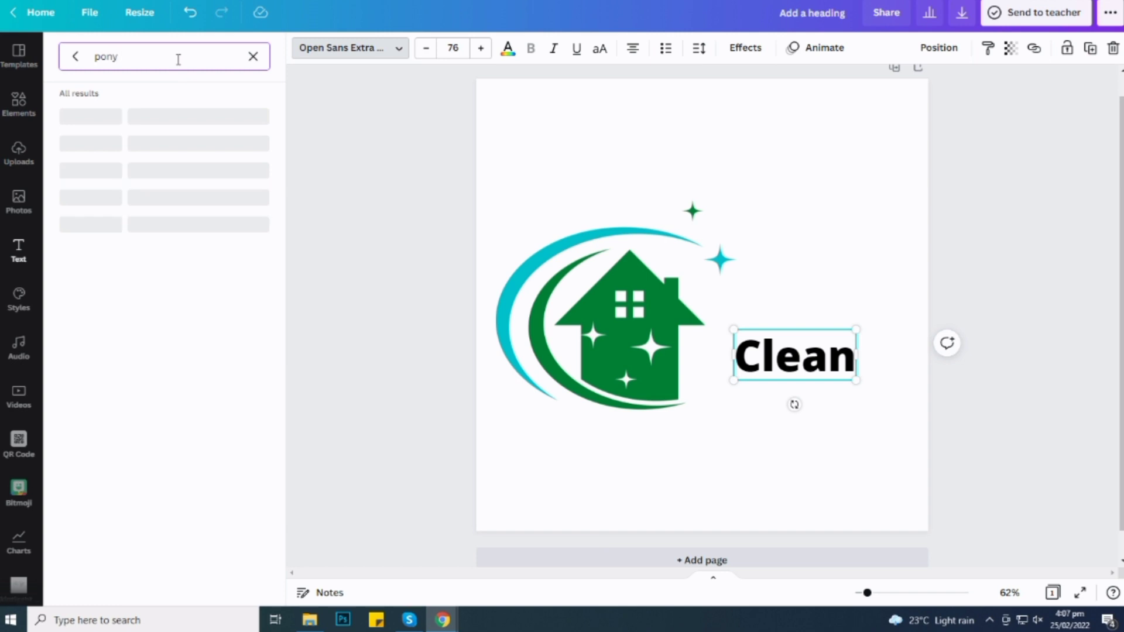
pyautogui.write(' club')
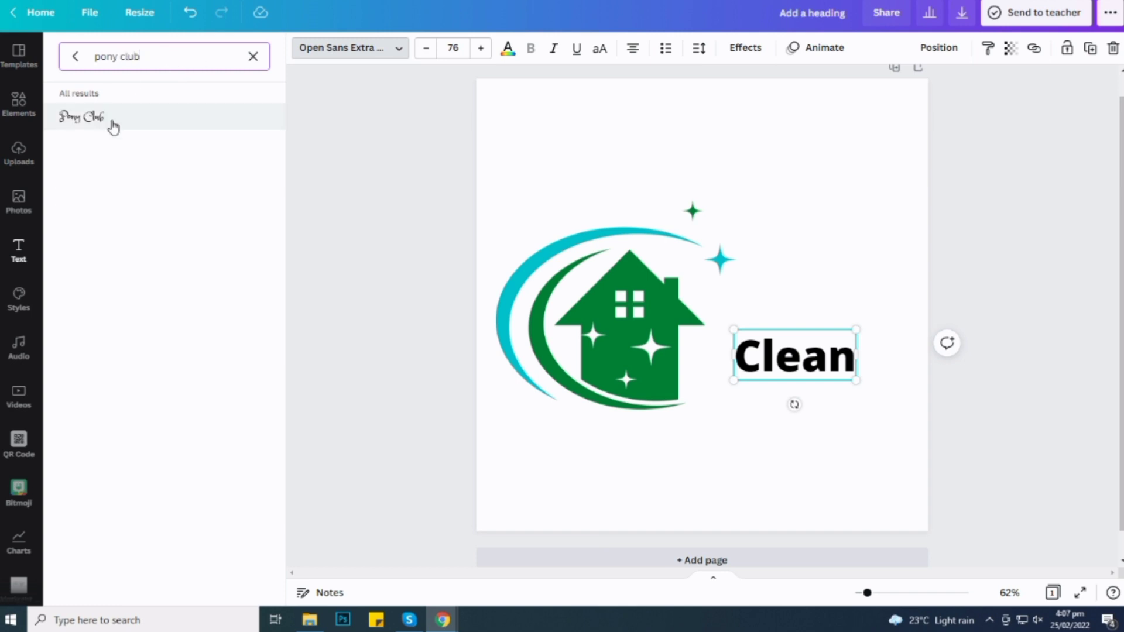
pyautogui.click(109, 120)
# Enlarge the "Clean" heading to font size 130 and place it against the lower right edge of the house graphic.
pyautogui.moveTo(748, 381); pyautogui.dragTo(707, 390)
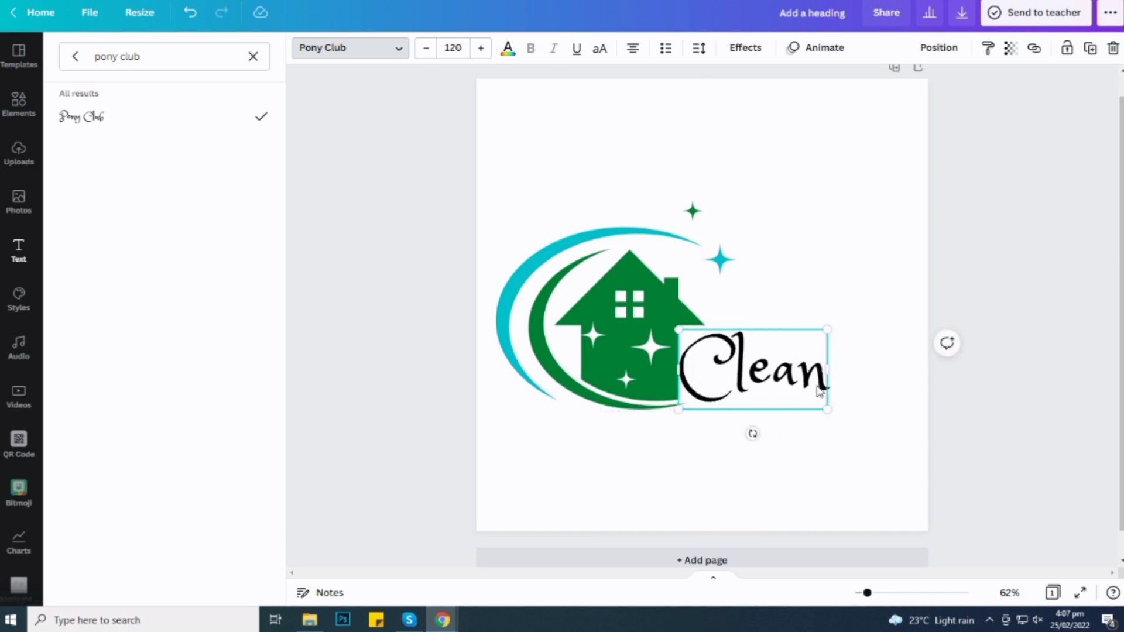
pyautogui.moveTo(823, 406); pyautogui.dragTo(777, 387)
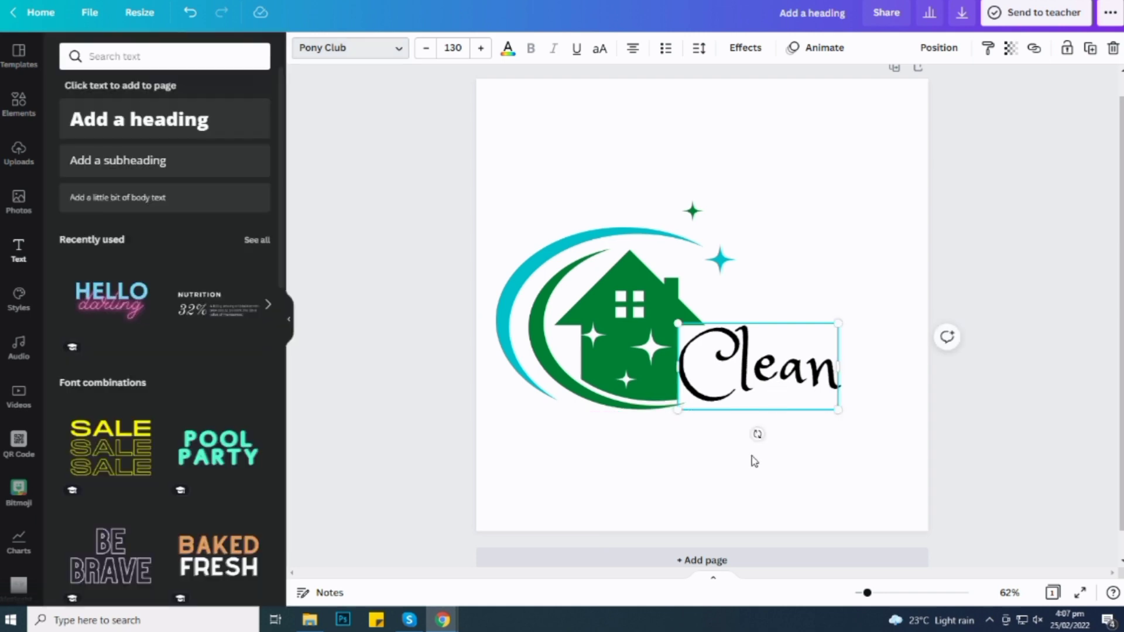
pyautogui.click(690, 444)
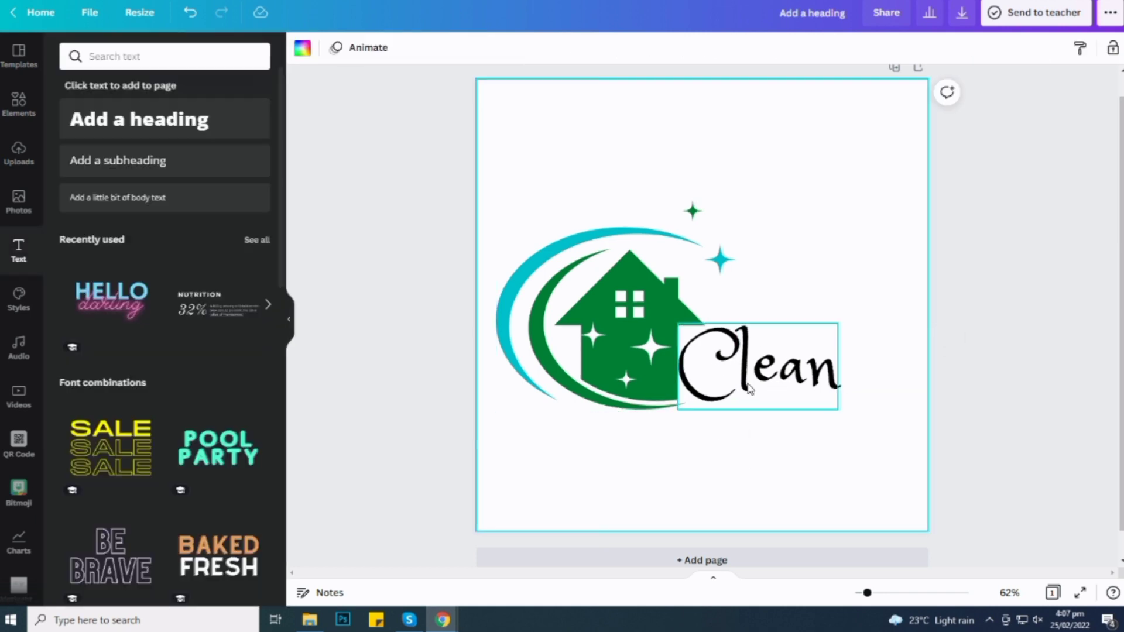
pyautogui.moveTo(783, 362); pyautogui.dragTo(788, 362)
pyautogui.click(735, 444)
pyautogui.click(752, 403)
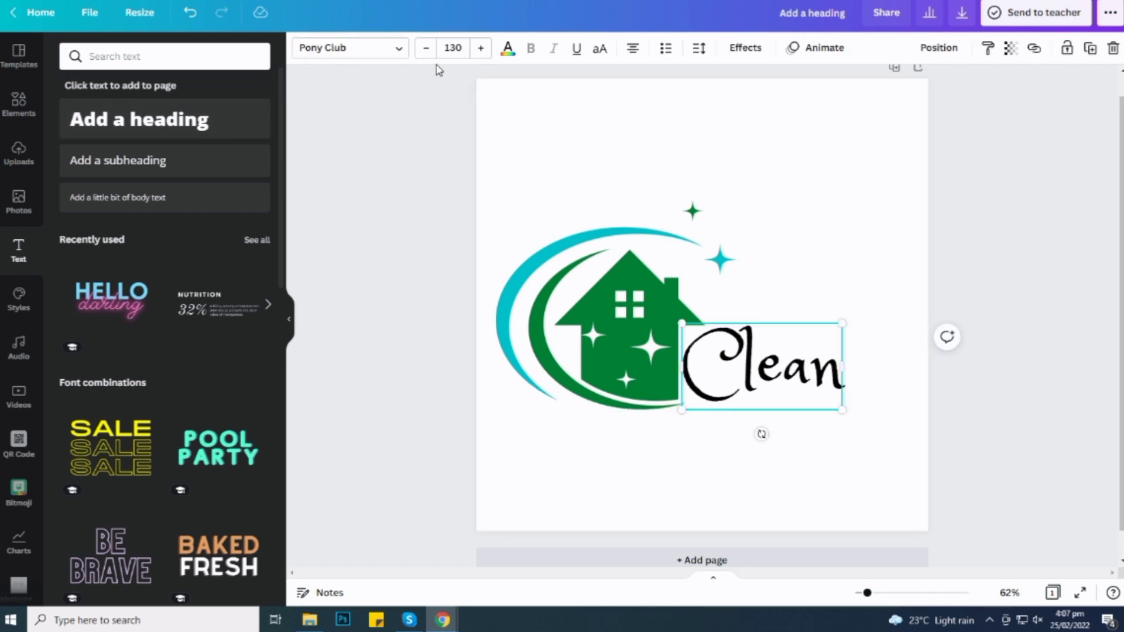
# Recolour the "Clean" heading with the turquoise document colour used in the house graphic.
pyautogui.click(502, 56)
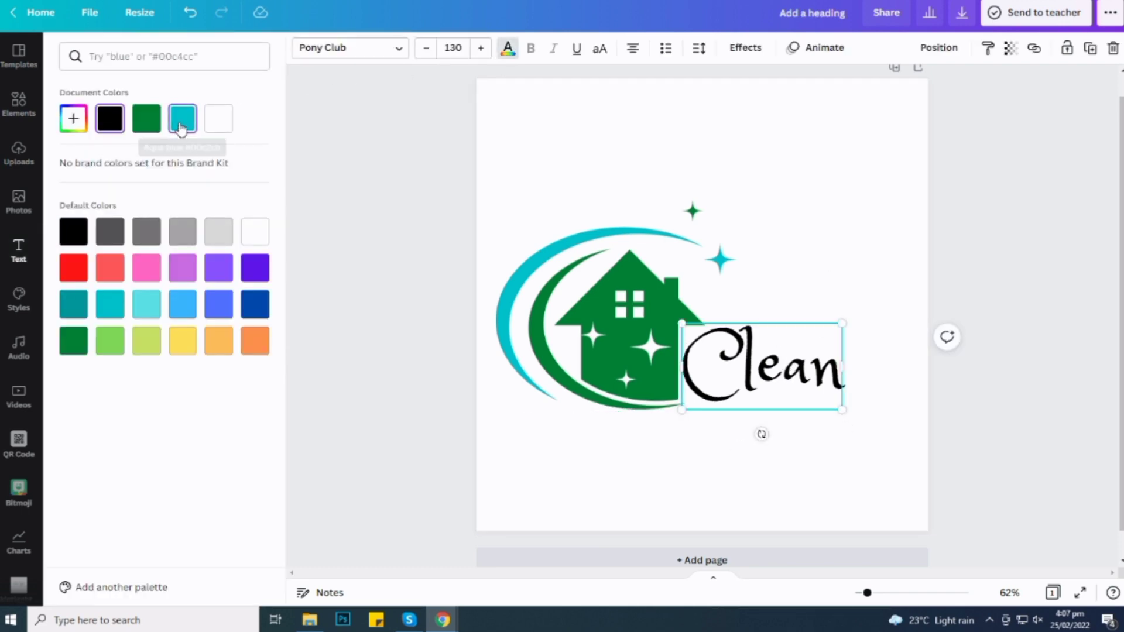
pyautogui.click(183, 124)
pyautogui.click(996, 441)
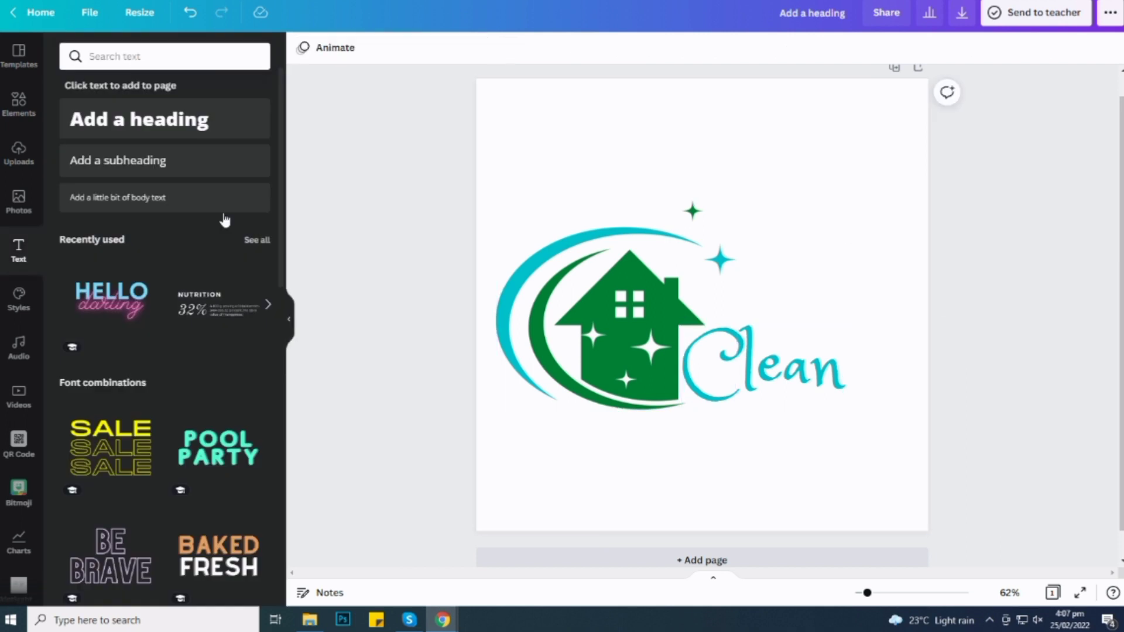
# Add a subheading reading "House" and place it just above the letters "ean" of "Clean".
pyautogui.click(118, 161)
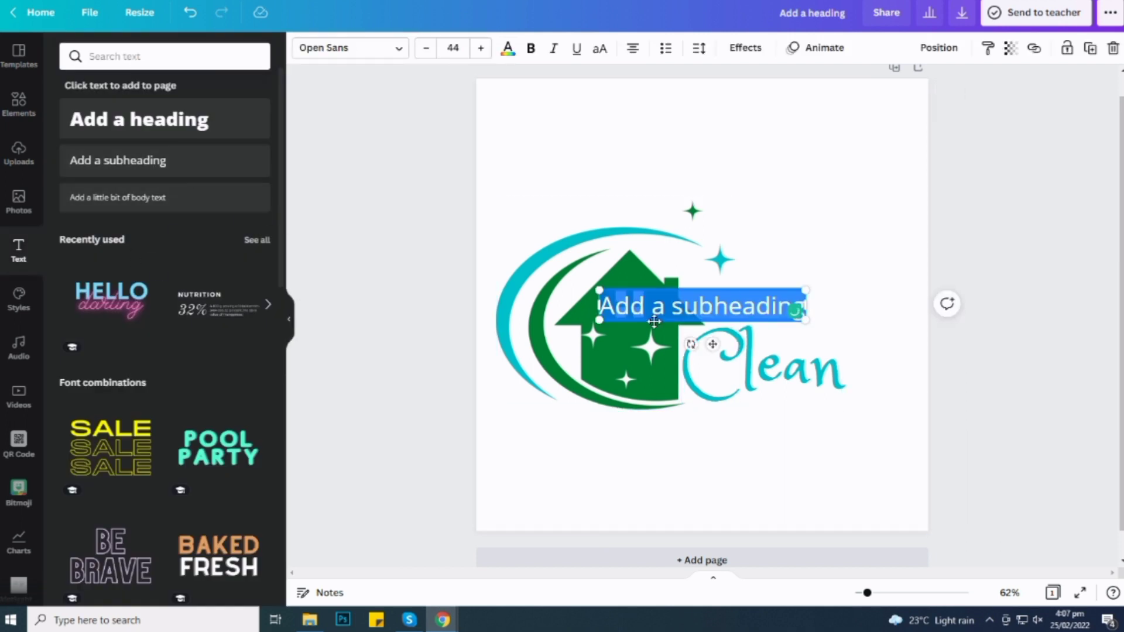
pyautogui.click(776, 306)
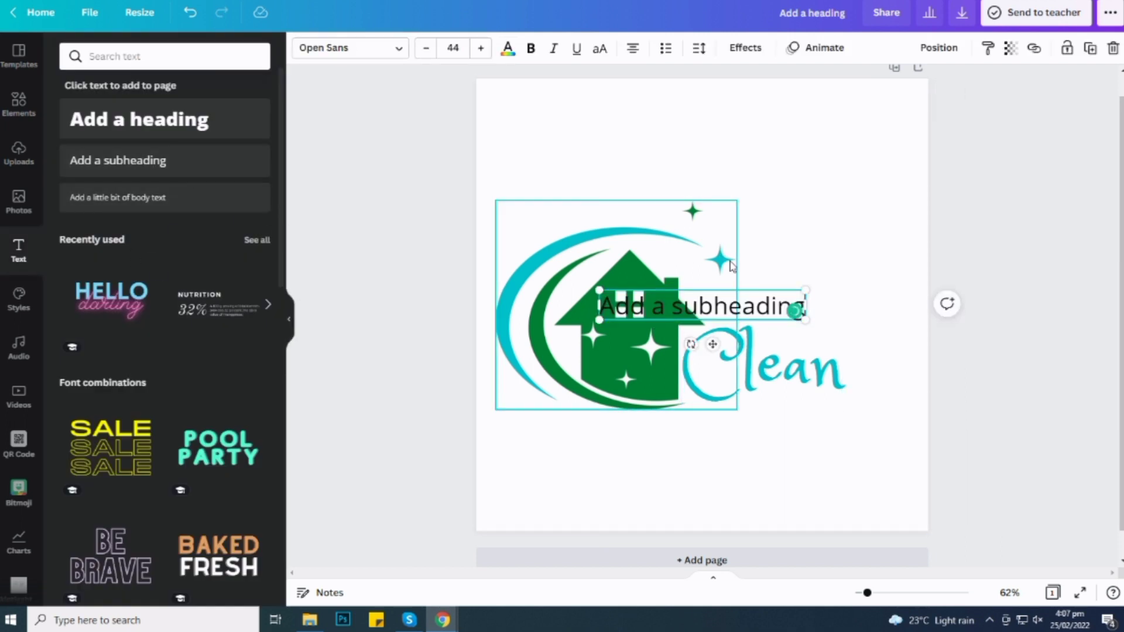
pyautogui.tripleClick(710, 296)
pyautogui.write('House')
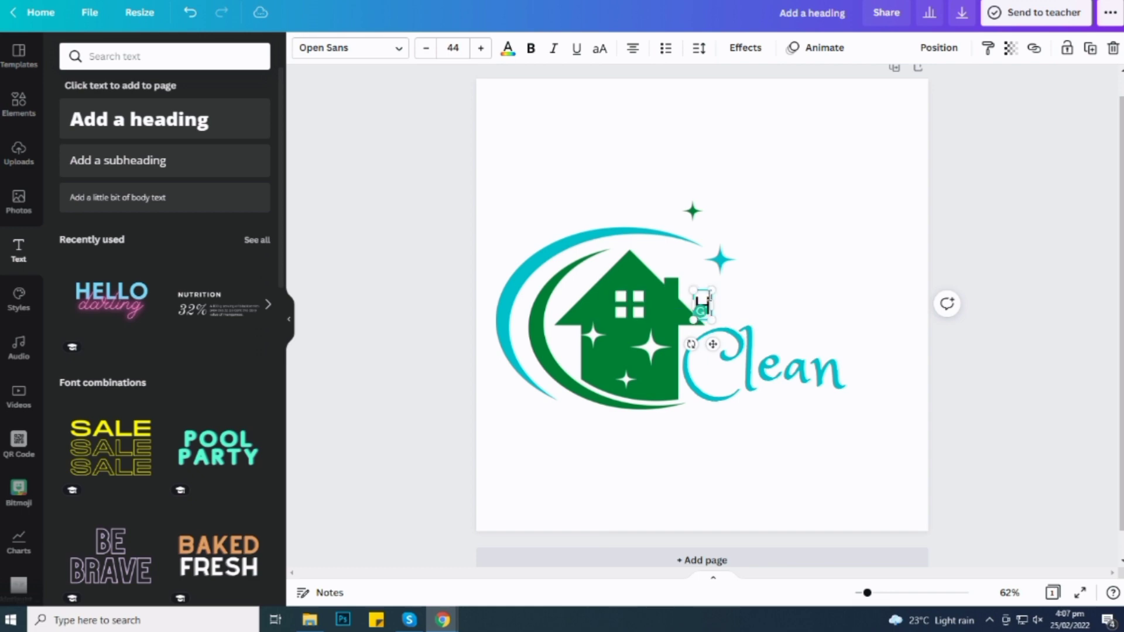
pyautogui.click(1064, 372)
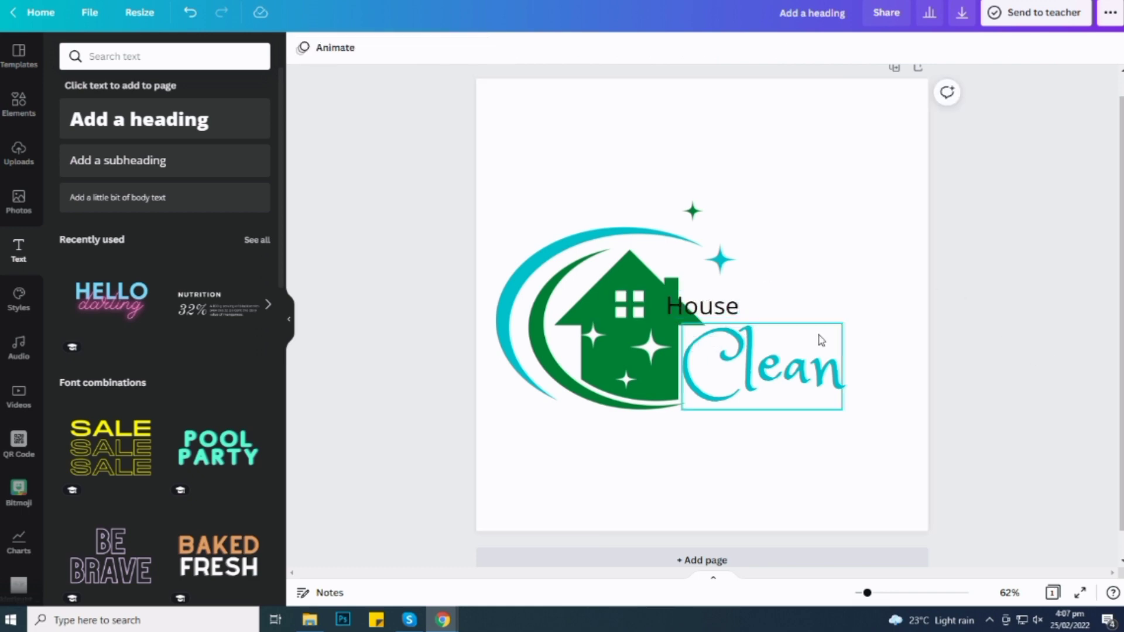
pyautogui.moveTo(715, 316); pyautogui.dragTo(811, 345)
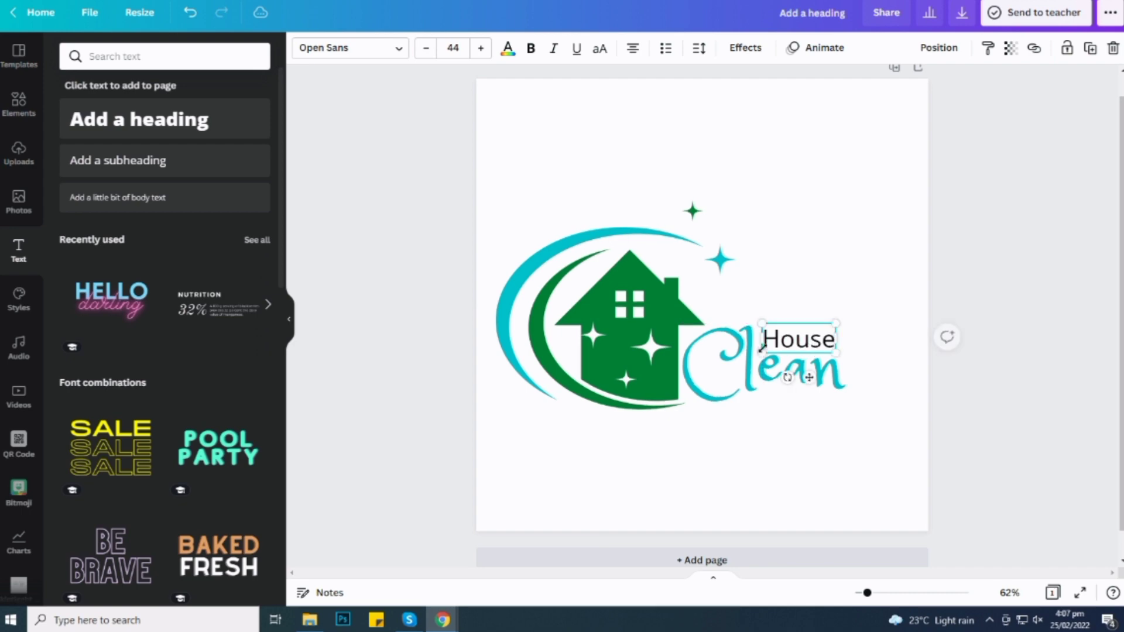
# Set the font of the "House" subheading to Montserrat Extra-Bold.
pyautogui.click(394, 47)
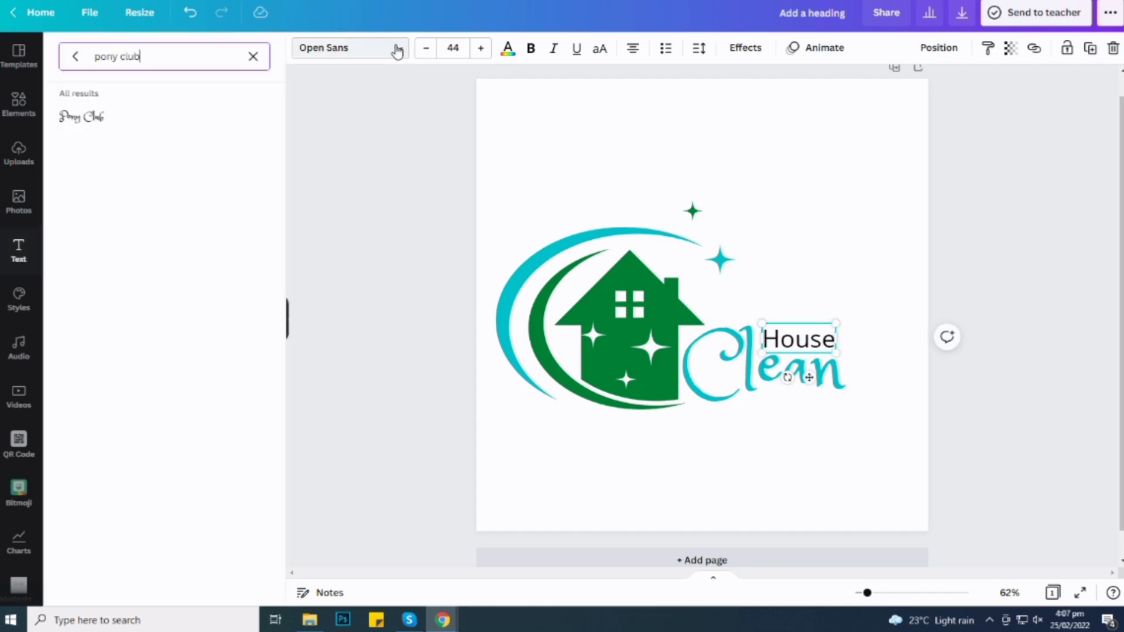
pyautogui.click(253, 58)
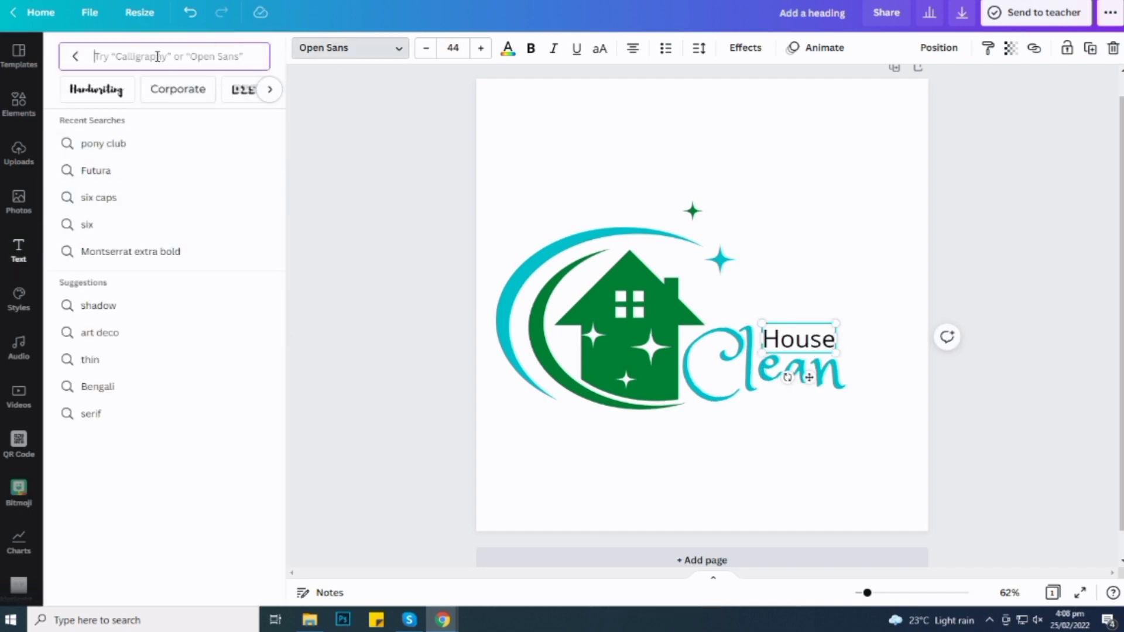
pyautogui.write('m')
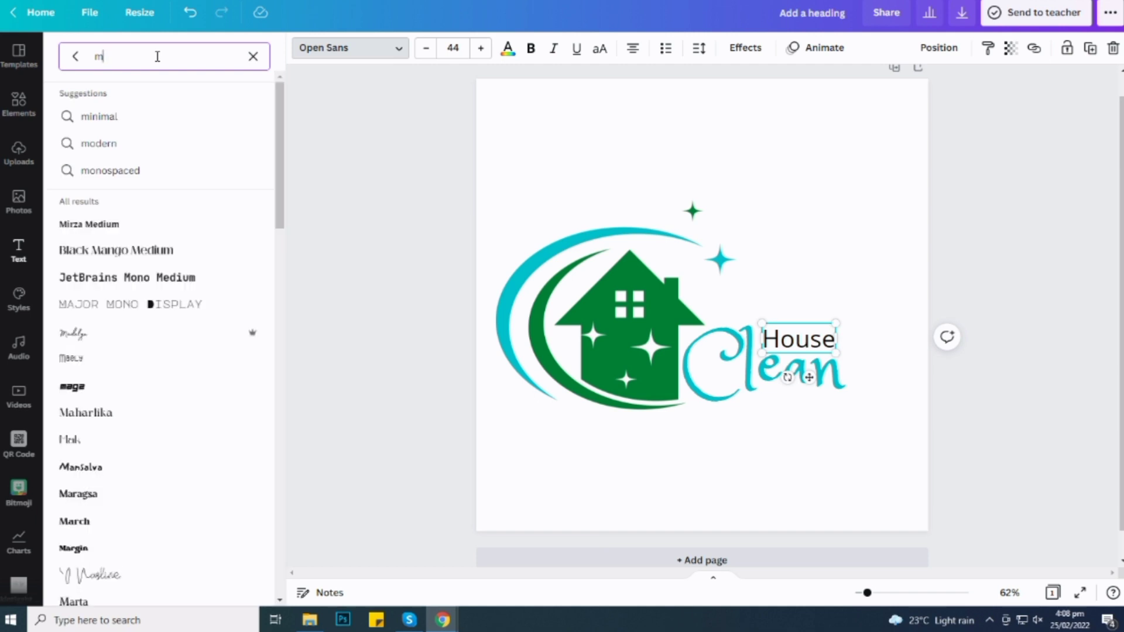
pyautogui.write('onst')
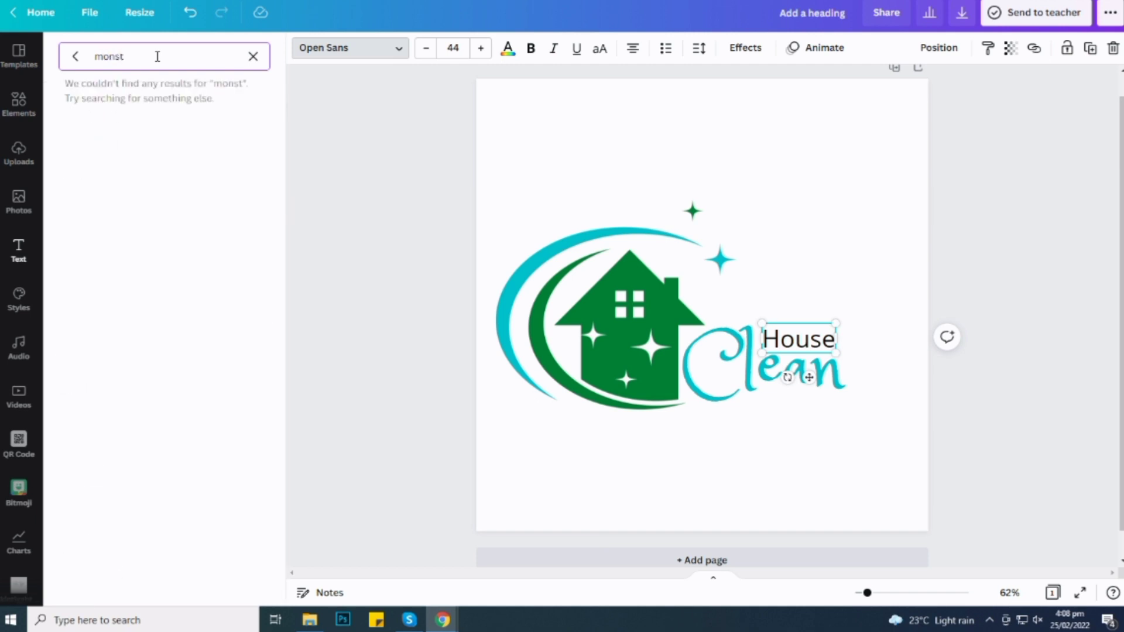
pyautogui.press('BackSpace')
pyautogui.press('BackSpace')
pyautogui.press('BackSpace')
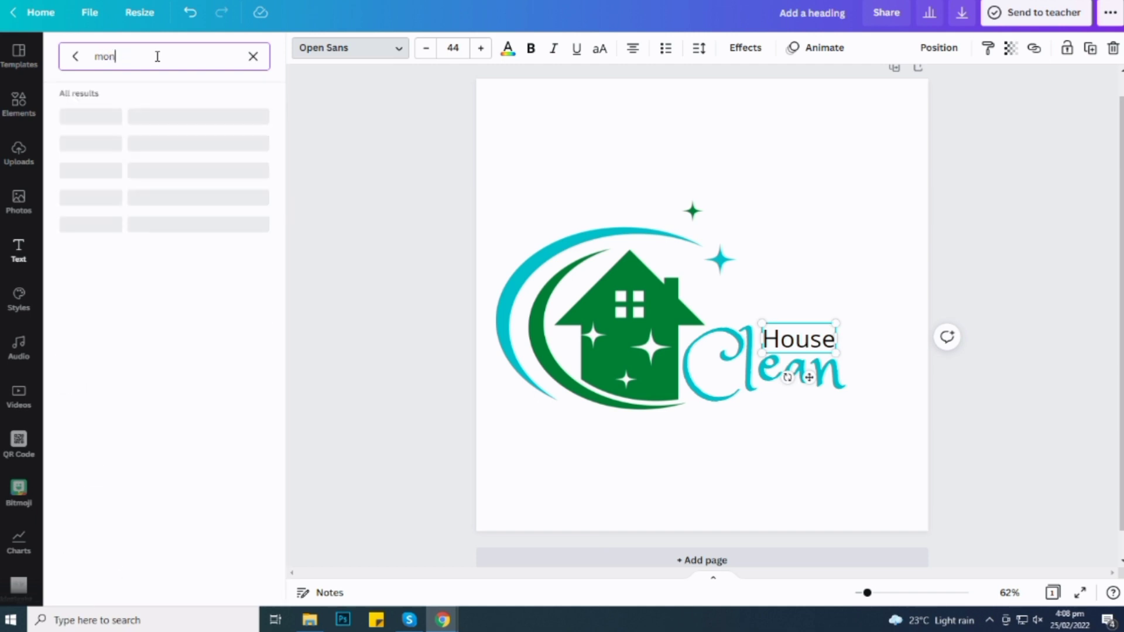
pyautogui.press('BackSpace')
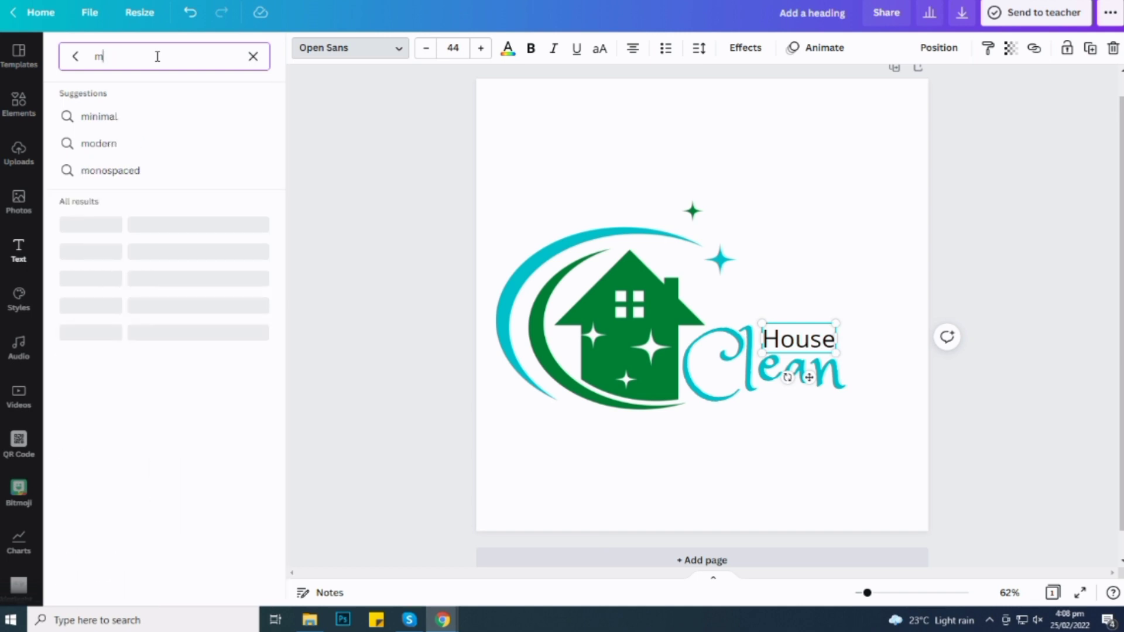
pyautogui.press('BackSpace')
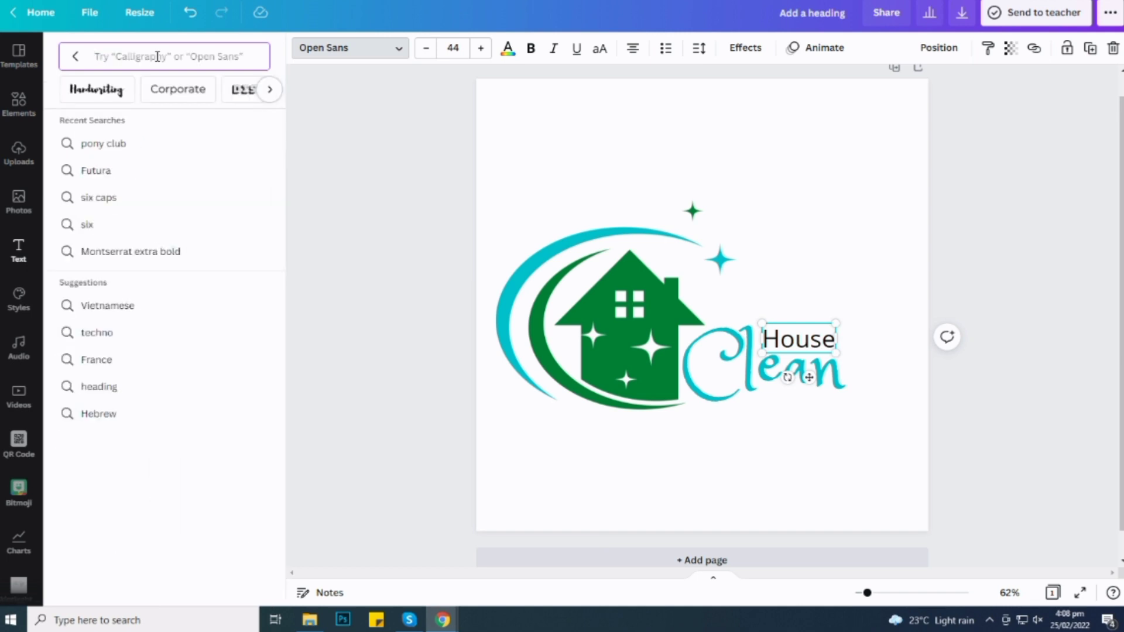
pyautogui.click(164, 263)
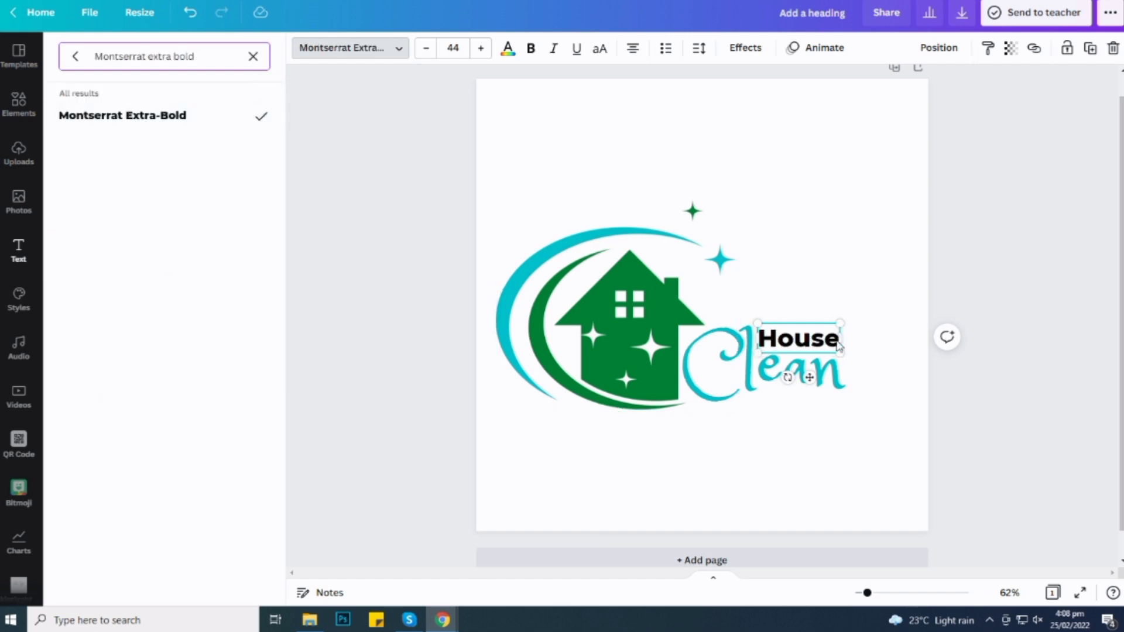
# Shrink the "House" subheading to font size 32.9 and position it closely above the end of "Clean".
pyautogui.moveTo(838, 322); pyautogui.dragTo(820, 330)
pyautogui.moveTo(800, 376); pyautogui.dragTo(818, 385)
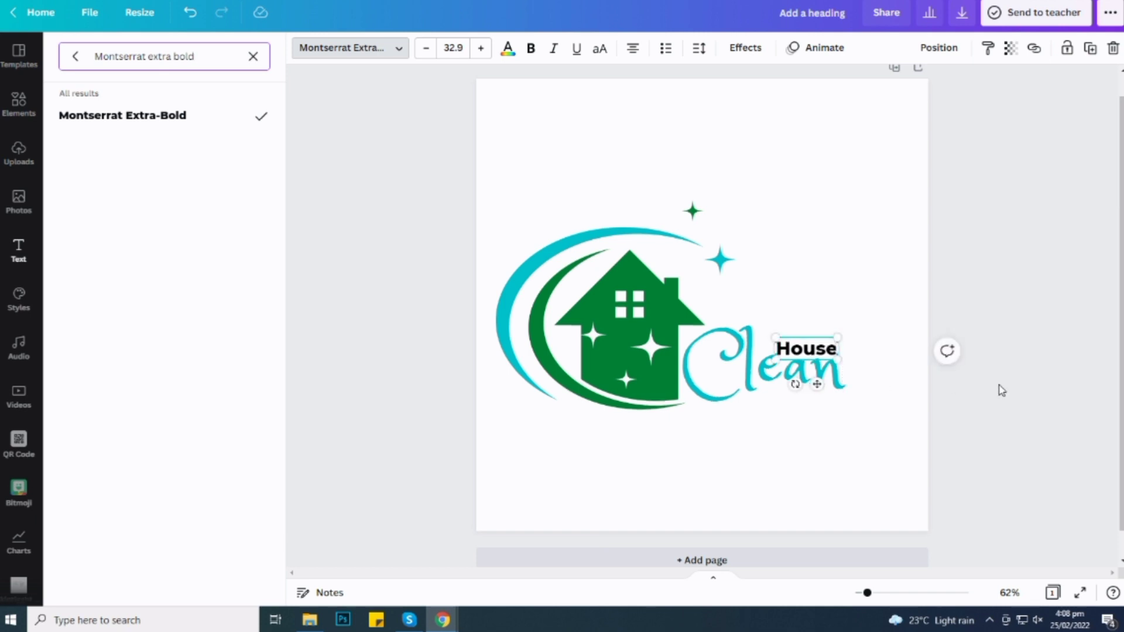
pyautogui.click(1002, 390)
pyautogui.click(829, 363)
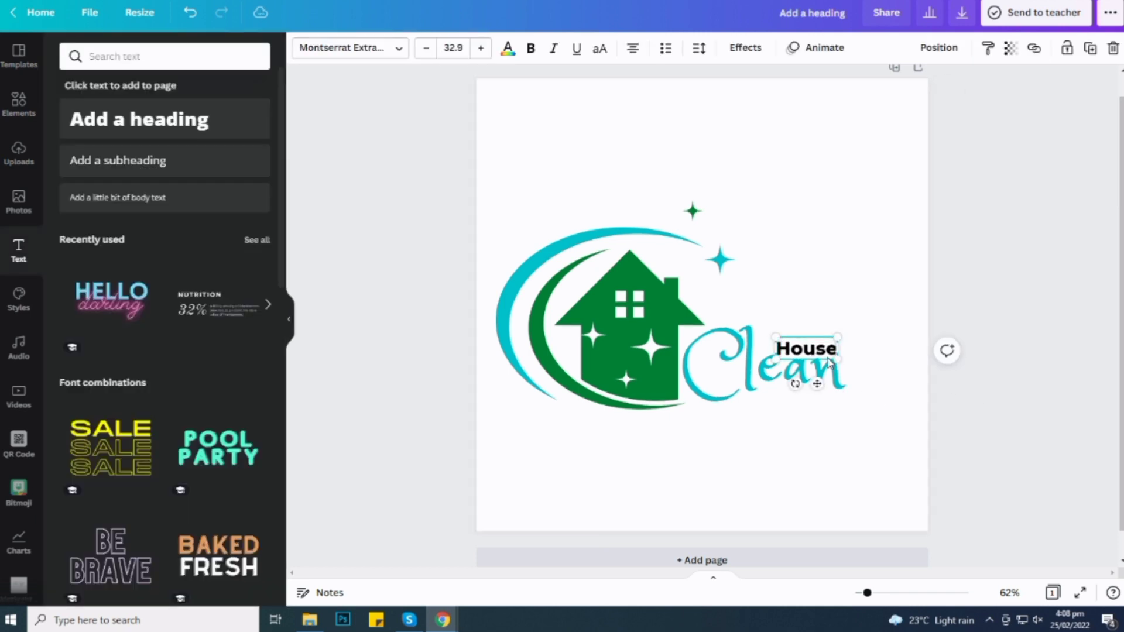
pyautogui.moveTo(825, 354); pyautogui.dragTo(825, 353)
pyautogui.click(959, 388)
# Recolour the "House" subheading with the green document colour used in the house graphic.
pyautogui.click(816, 354)
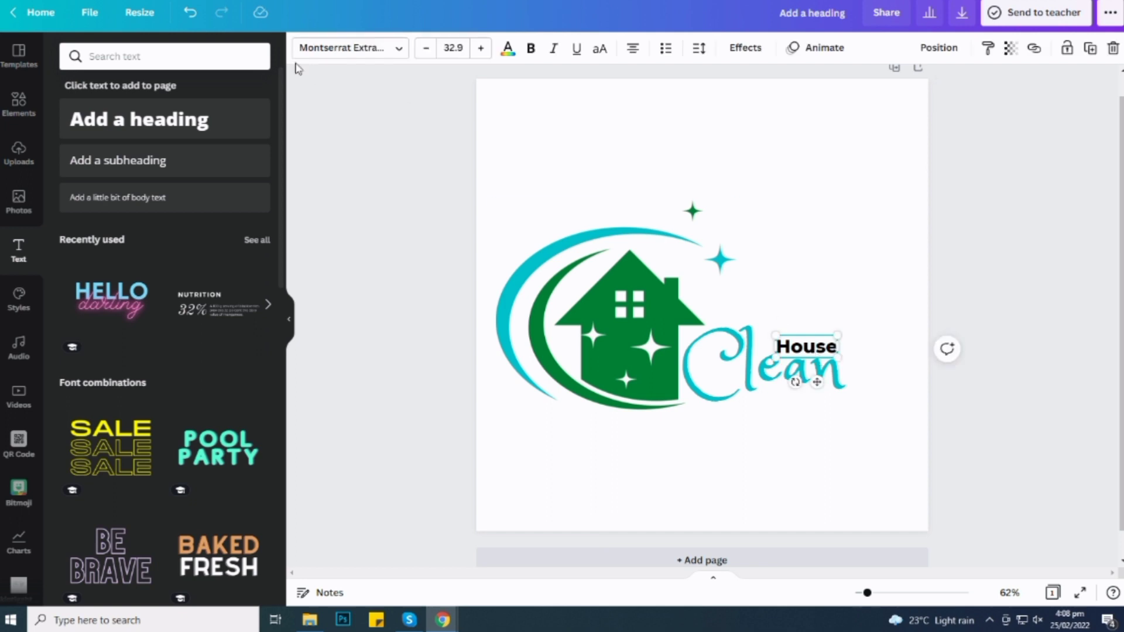
pyautogui.click(504, 51)
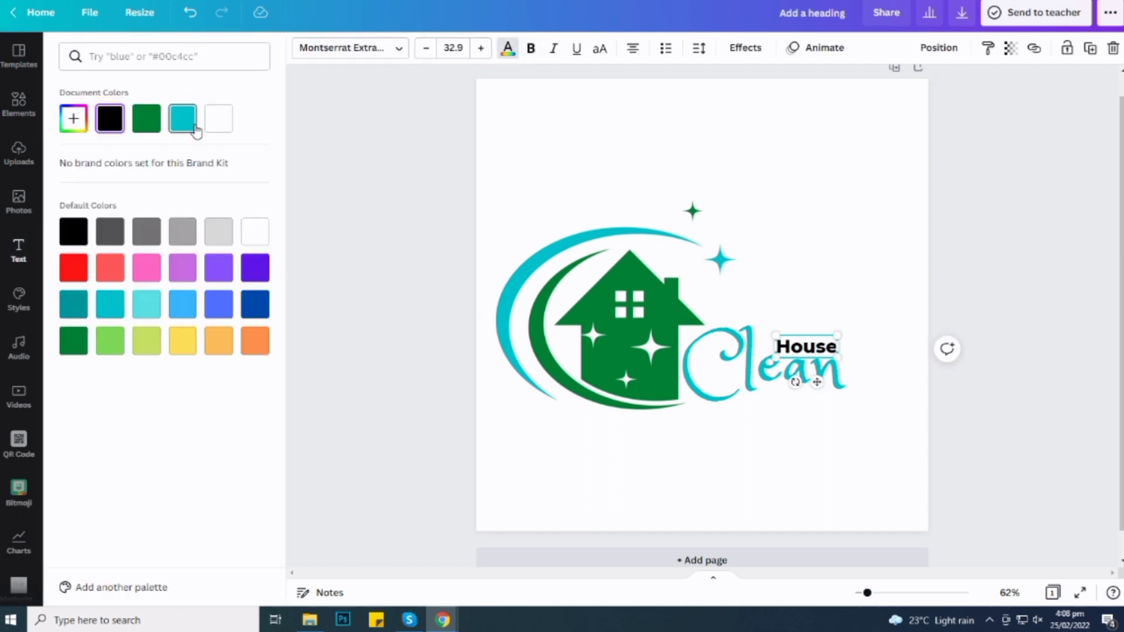
pyautogui.click(193, 130)
pyautogui.click(147, 125)
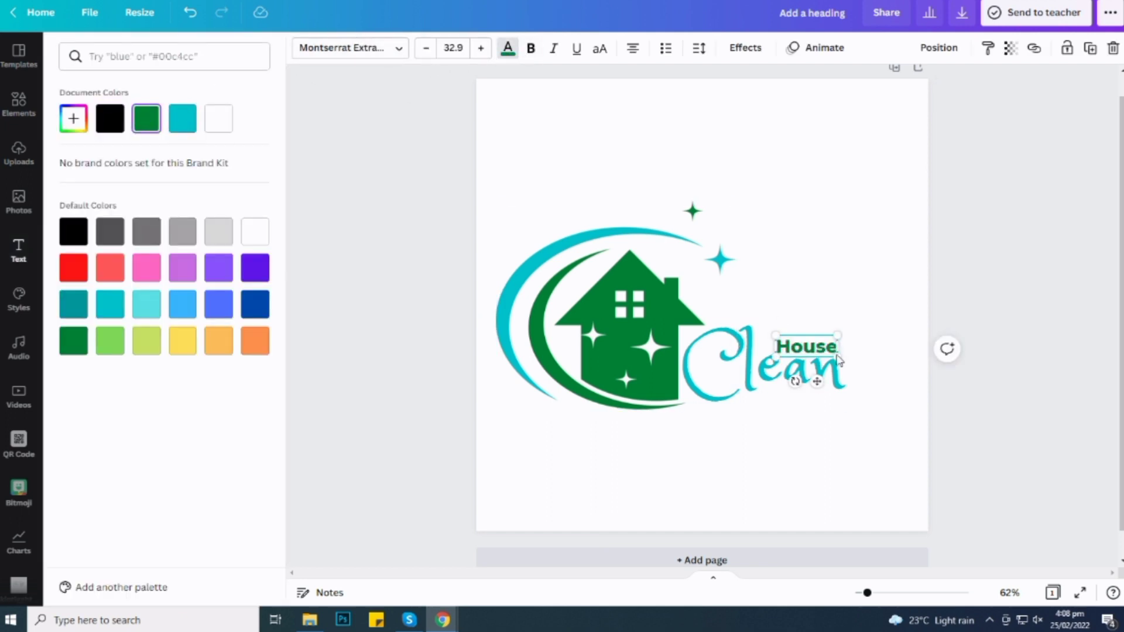
pyautogui.click(976, 379)
# Group the house graphic with both texts, centre the group horizontally on the page and enlarge it slightly.
pyautogui.moveTo(421, 202); pyautogui.dragTo(917, 431)
pyautogui.click(963, 54)
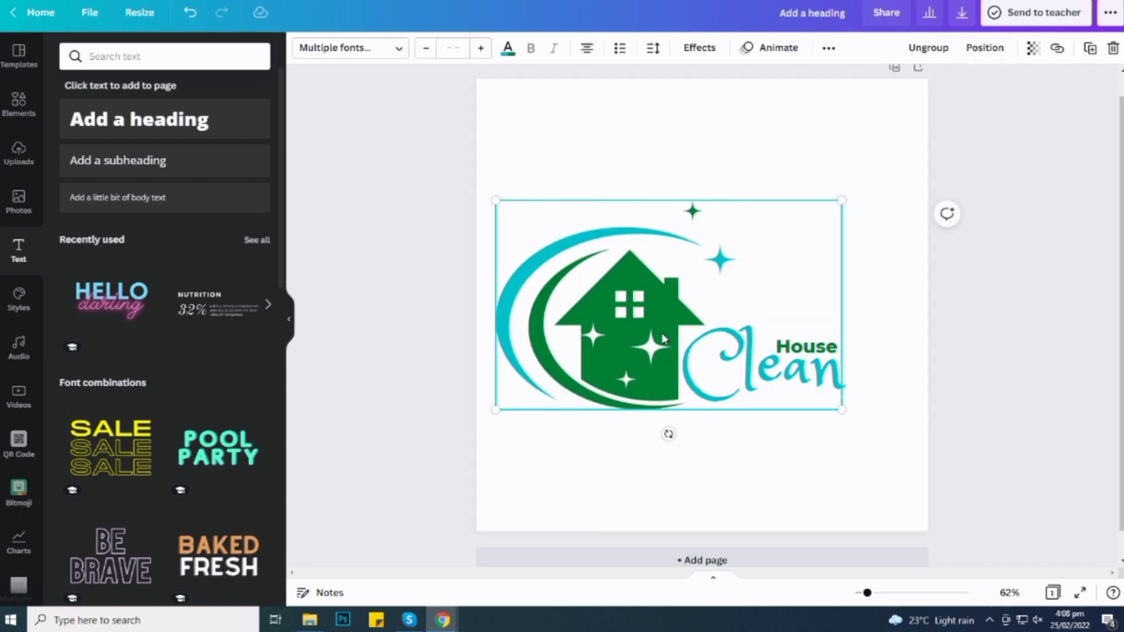
pyautogui.moveTo(656, 327); pyautogui.dragTo(691, 326)
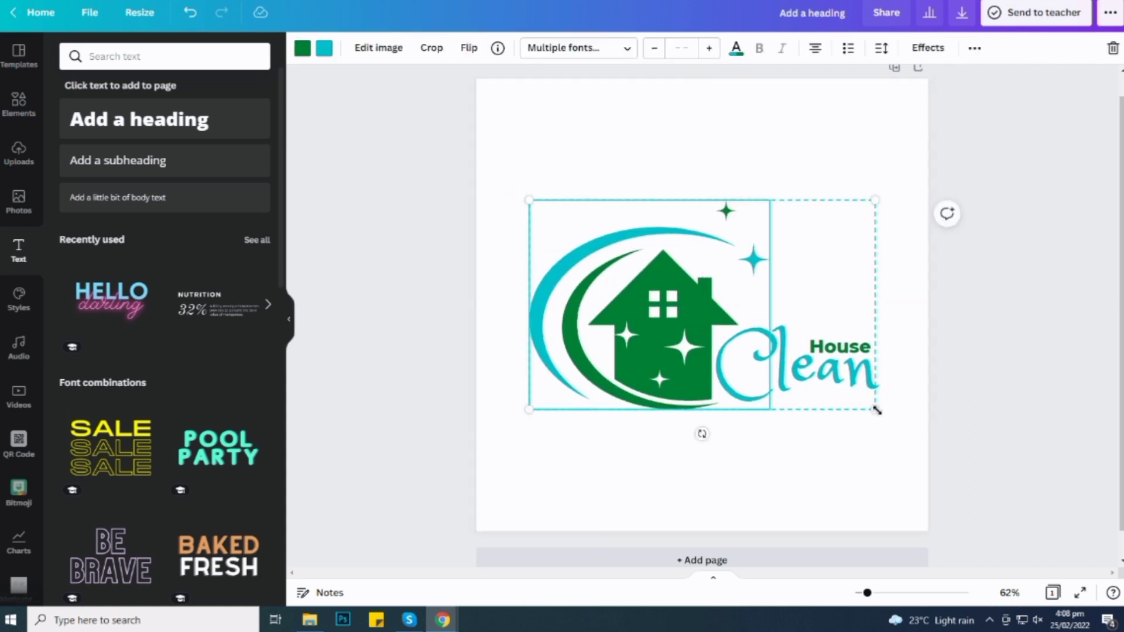
pyautogui.moveTo(876, 411); pyautogui.dragTo(890, 419)
pyautogui.click(1000, 297)
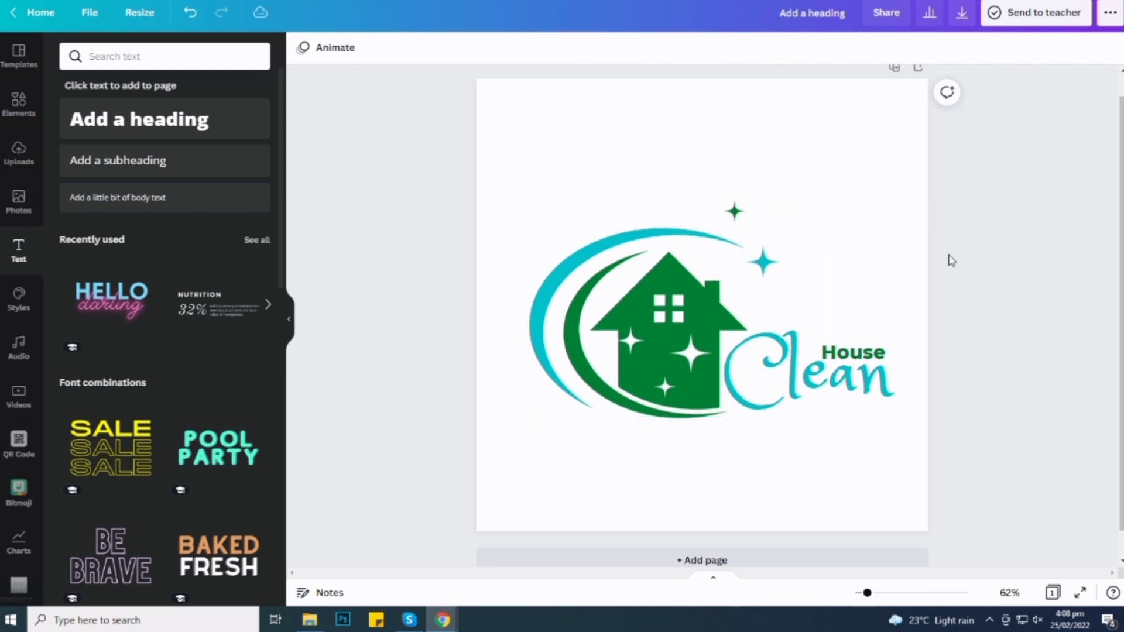
# Download the logo as a PNG at size 1 (1080 × 1080 px) with a transparent background.
pyautogui.click(962, 12)
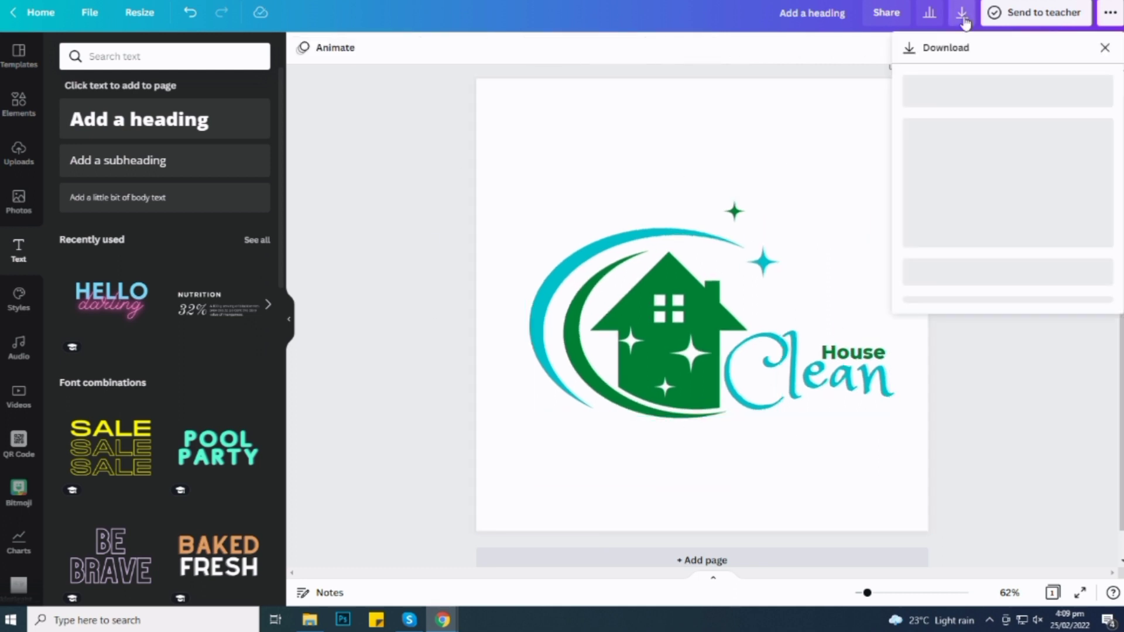
pyautogui.click(908, 183)
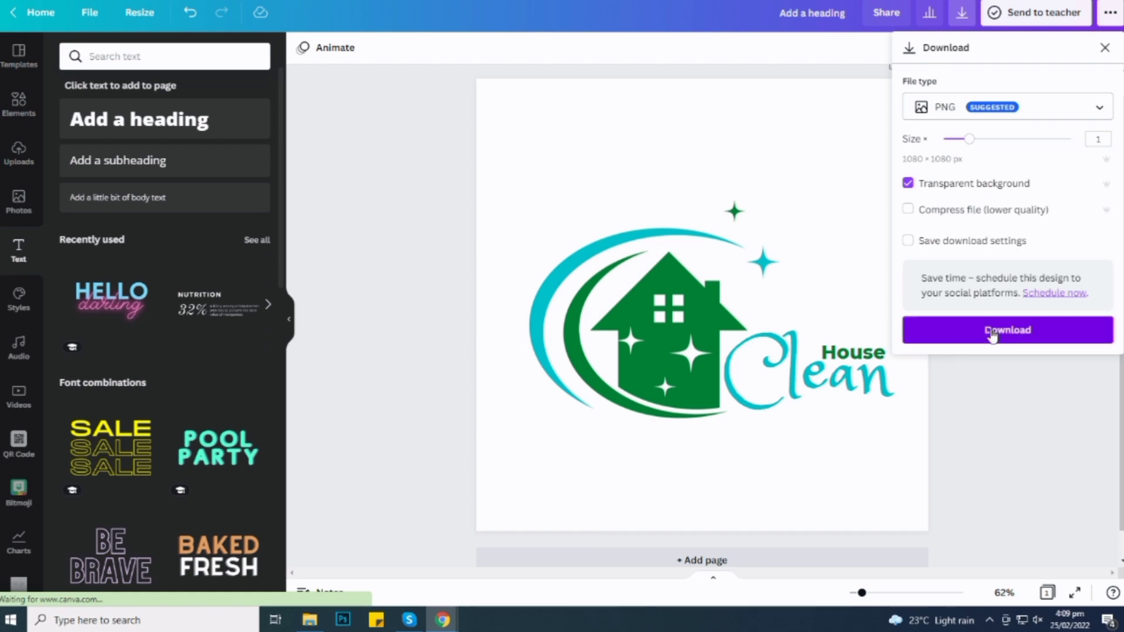
pyautogui.click(969, 323)
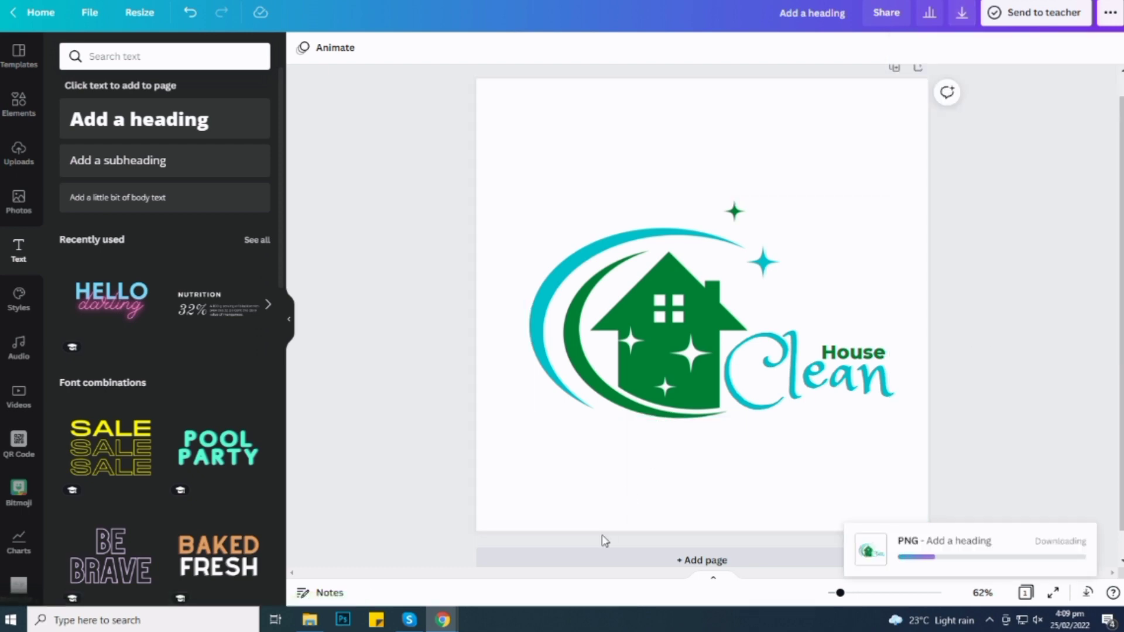
pyautogui.click(1075, 374)
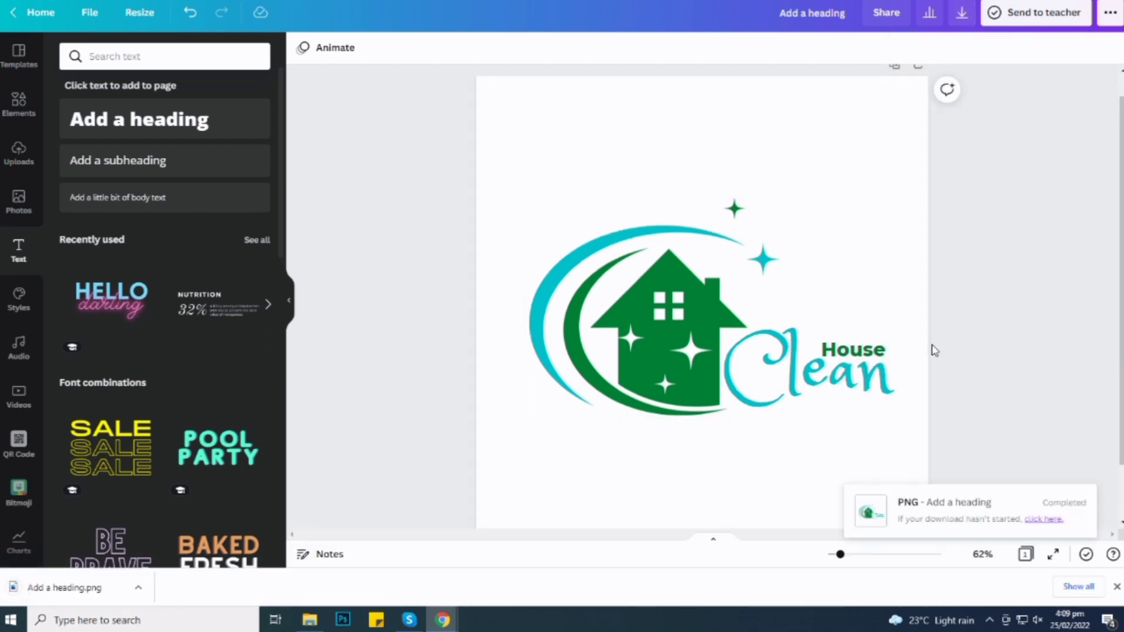
# Add a second page and place the downloaded "Add a heading.png" logo image in its centre.
pyautogui.scroll(-1, 674, 501)
pyautogui.click(679, 499)
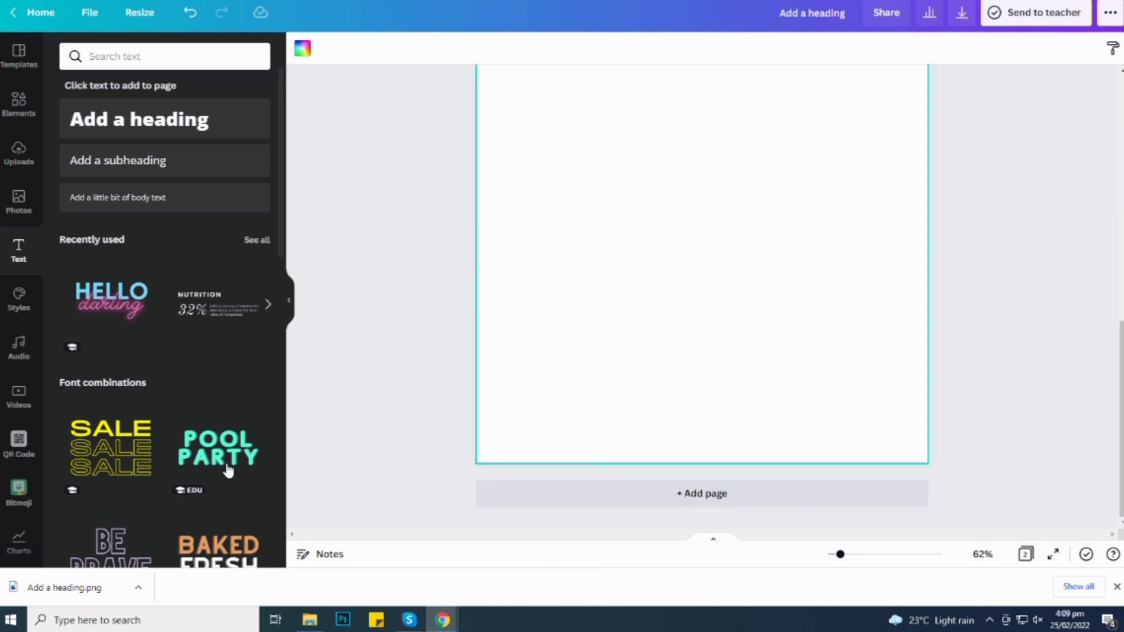
pyautogui.moveTo(54, 593); pyautogui.dragTo(723, 216)
pyautogui.click(288, 300)
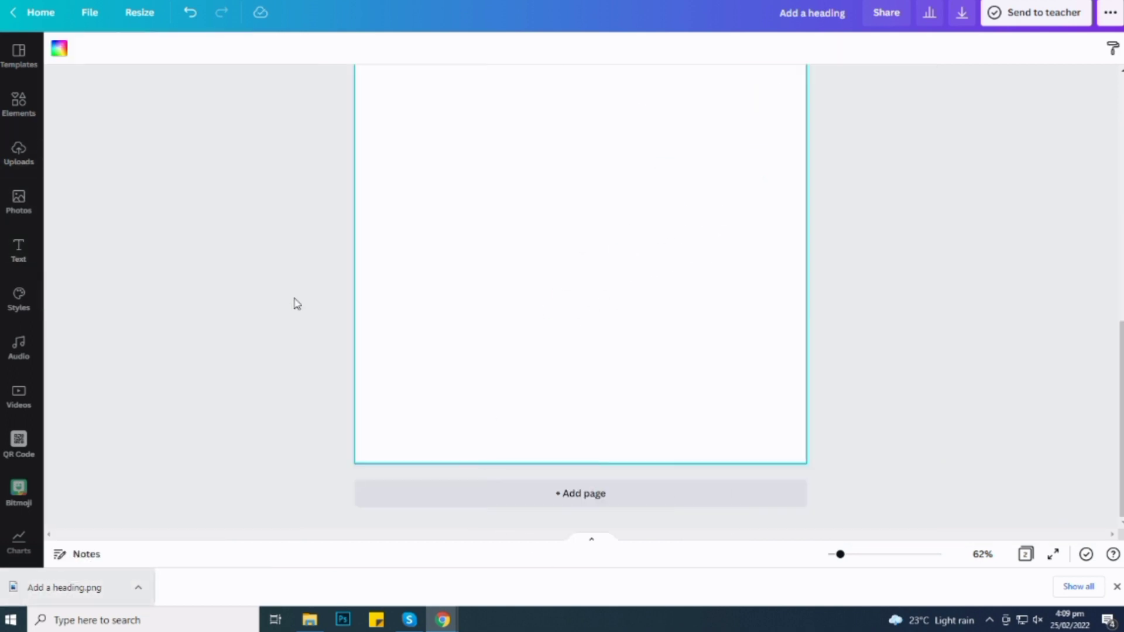
pyautogui.scroll(3, 532, 345)
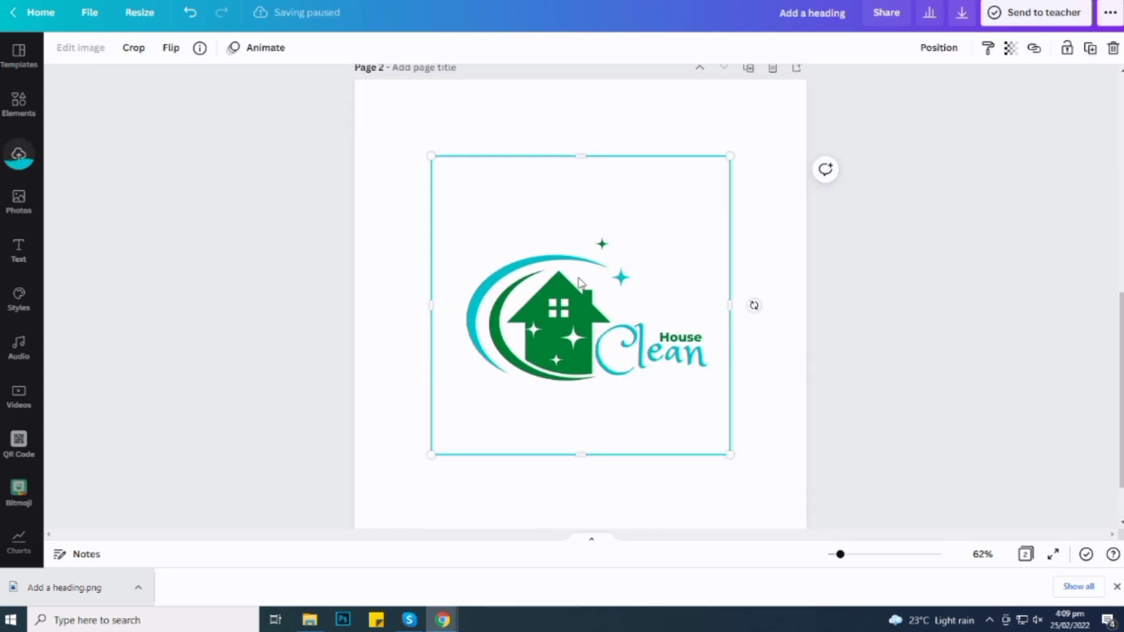
pyautogui.scroll(-1, 579, 279)
pyautogui.moveTo(557, 275); pyautogui.dragTo(557, 284)
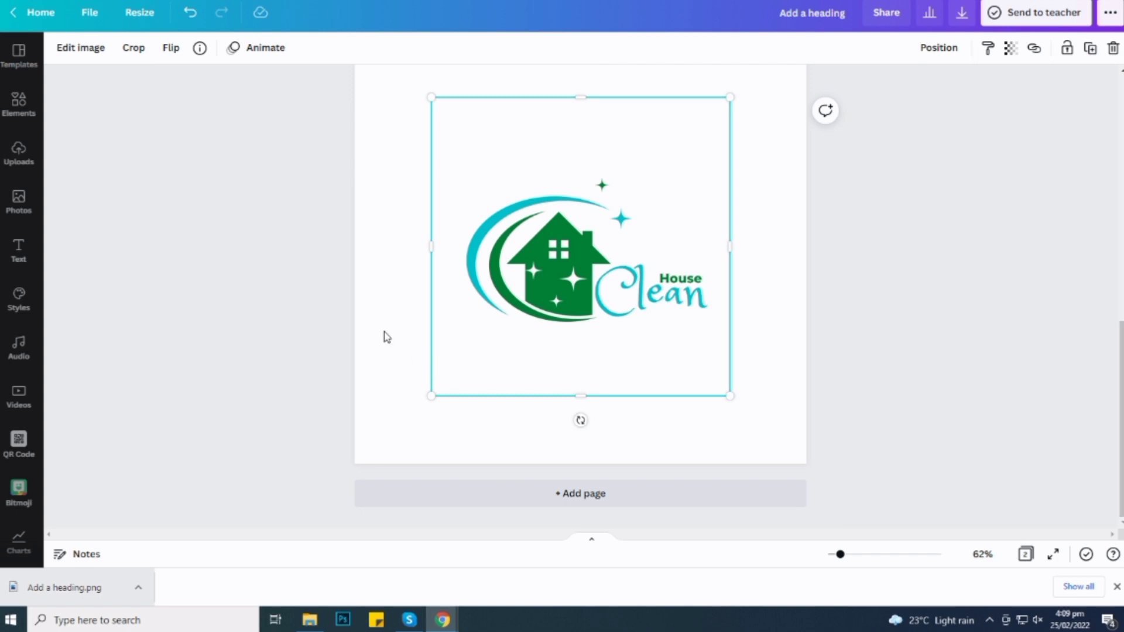
# Apply a bottom-right Drop shadow to the logo image with offset 1, transparency 41 and blur 10.
pyautogui.click(83, 52)
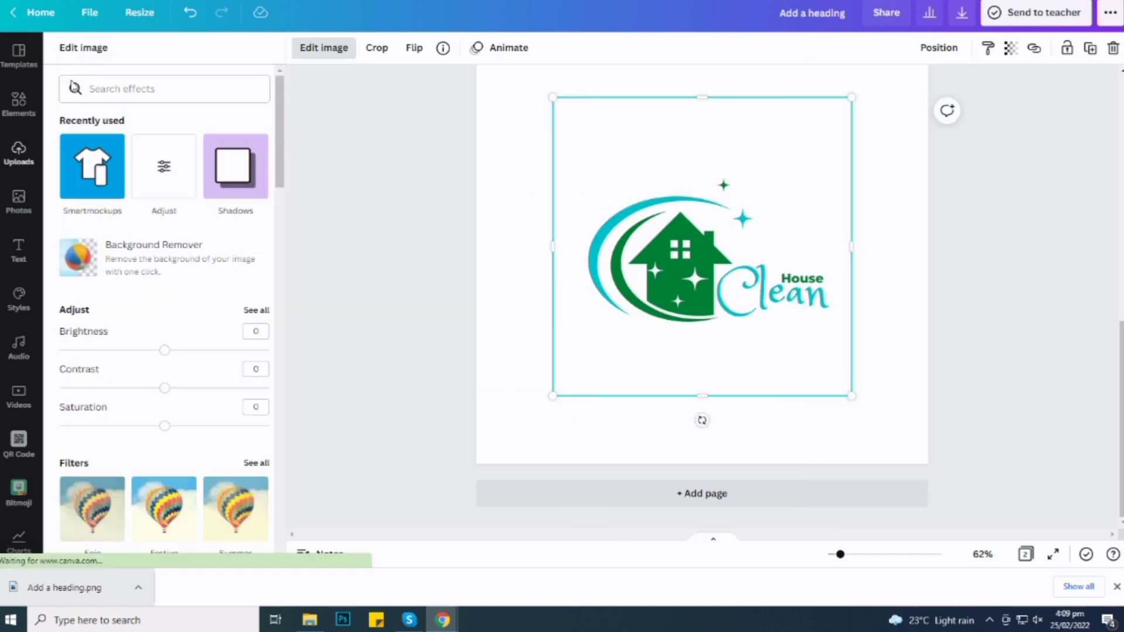
pyautogui.scroll(-2, 106, 244)
pyautogui.scroll(2, 163, 165)
pyautogui.scroll(1, 209, 213)
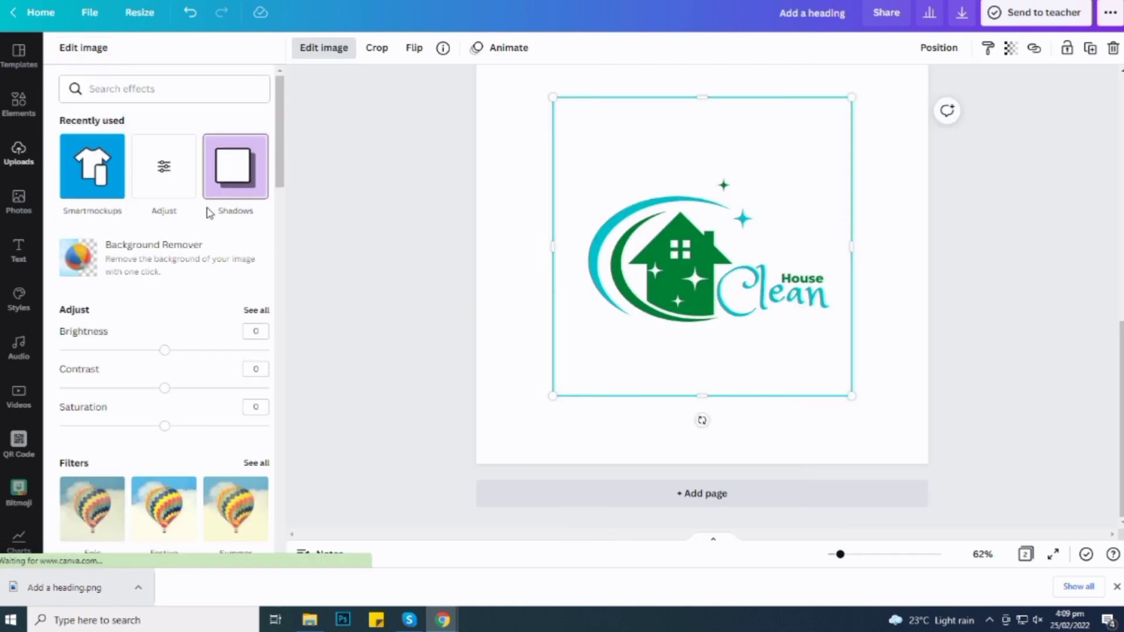
pyautogui.click(229, 170)
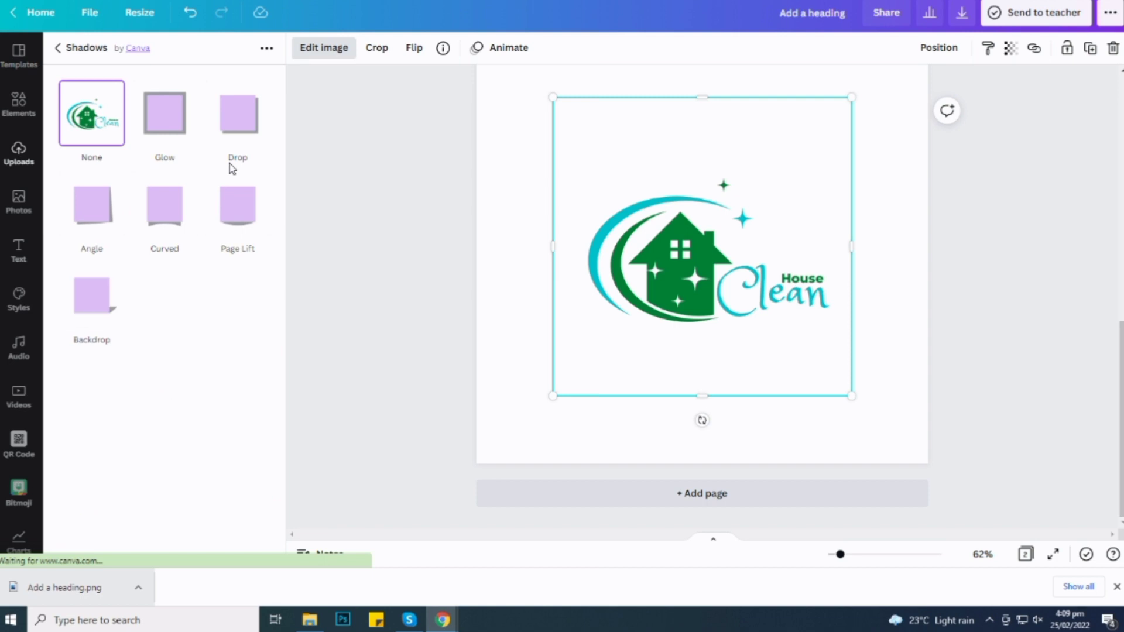
pyautogui.click(237, 124)
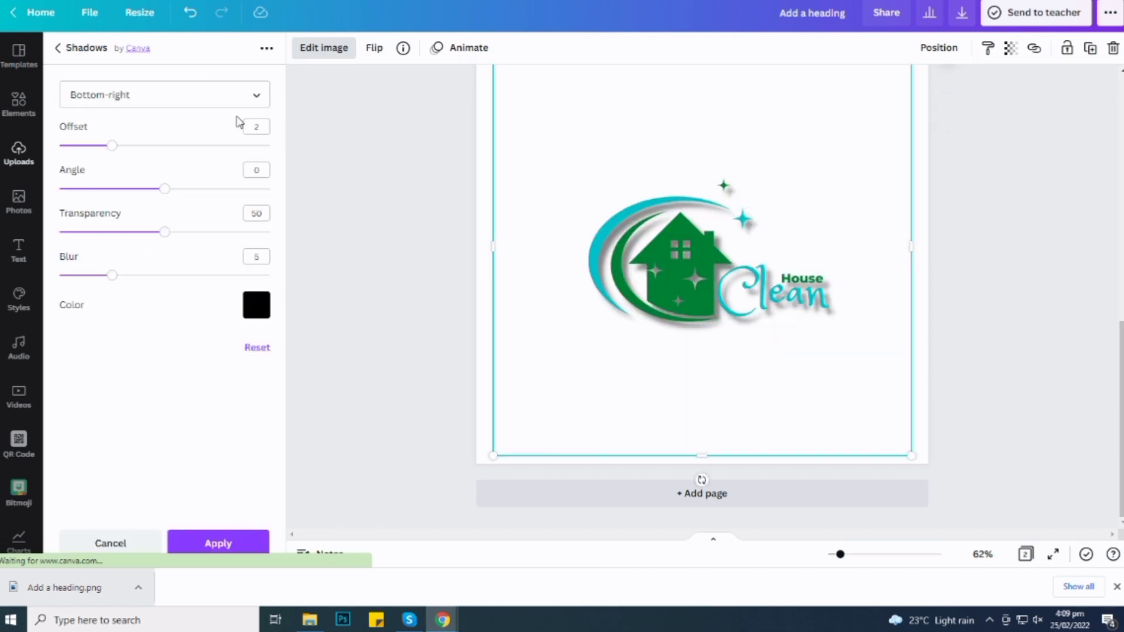
pyautogui.moveTo(100, 154); pyautogui.dragTo(92, 154)
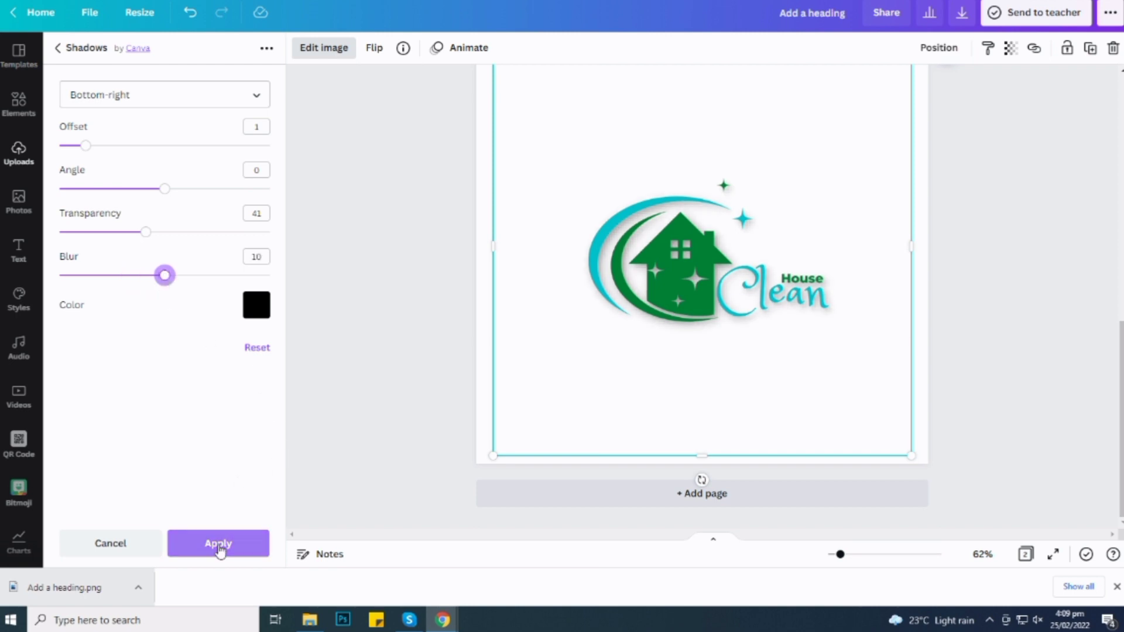
pyautogui.click(220, 547)
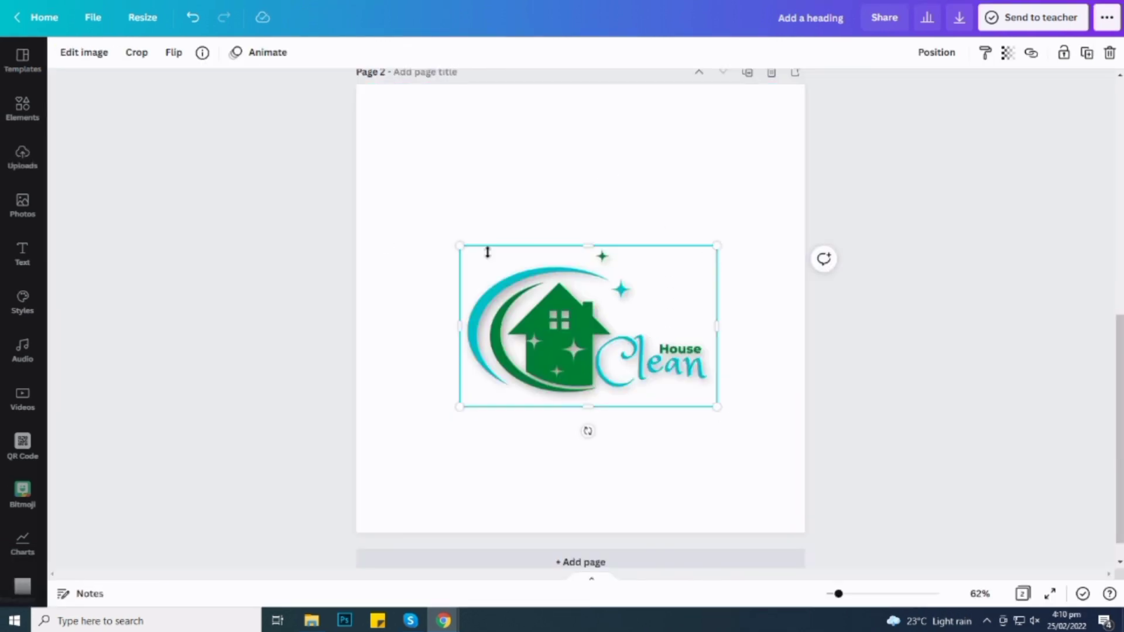
# Lower the logo image's brightness to -22.
pyautogui.click(76, 56)
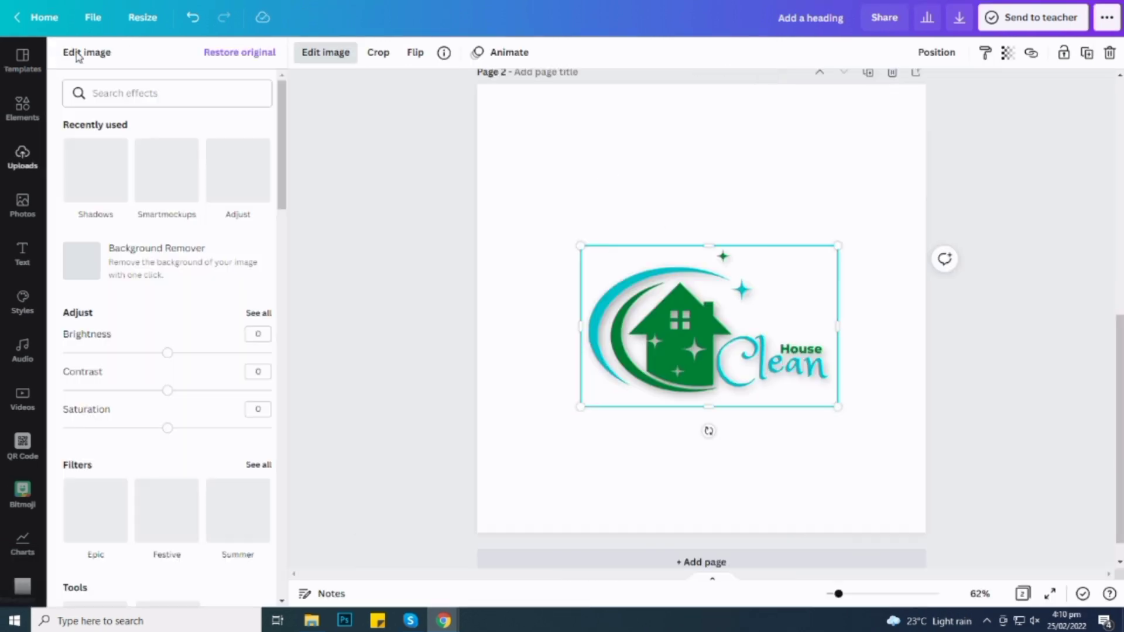
pyautogui.scroll(-3, 188, 266)
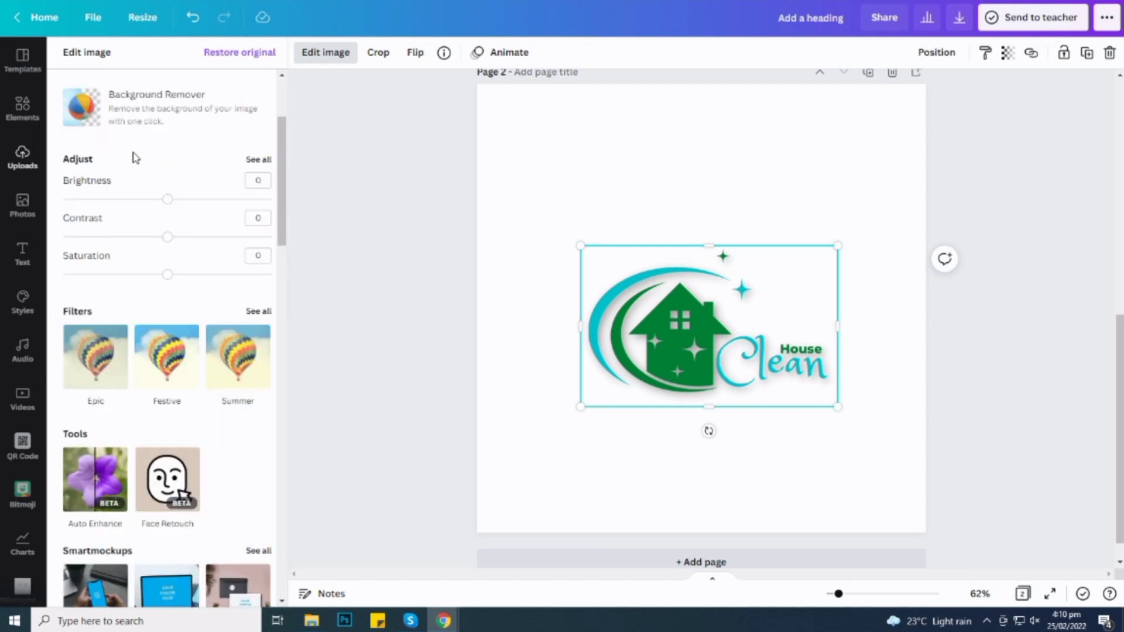
pyautogui.scroll(1, 173, 232)
pyautogui.moveTo(171, 221); pyautogui.dragTo(151, 229)
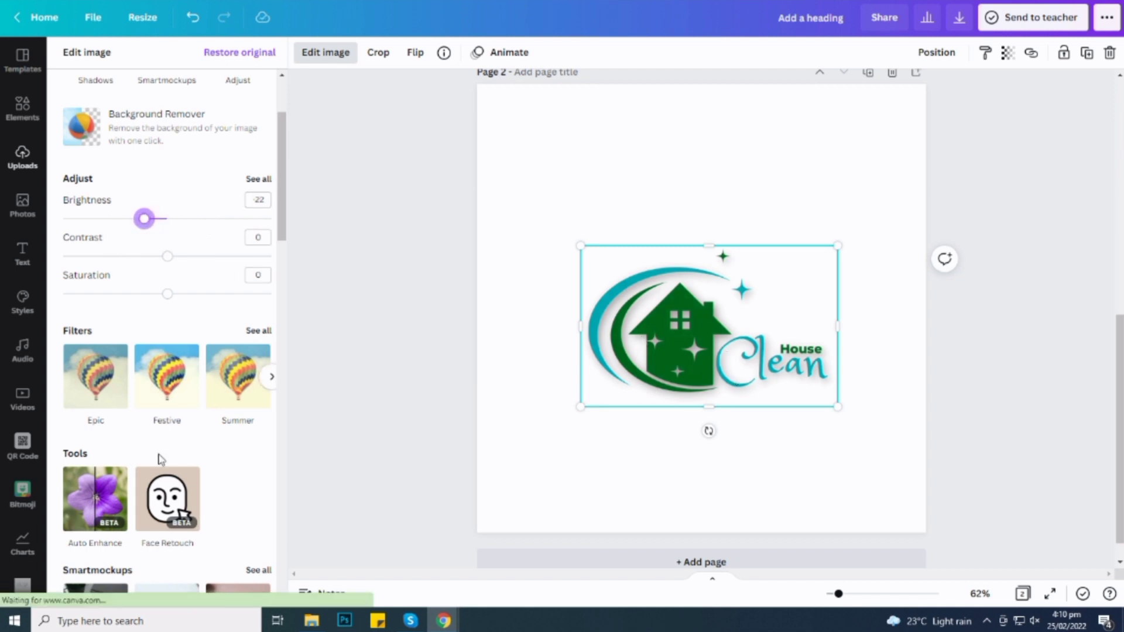
pyautogui.click(707, 455)
pyautogui.click(794, 408)
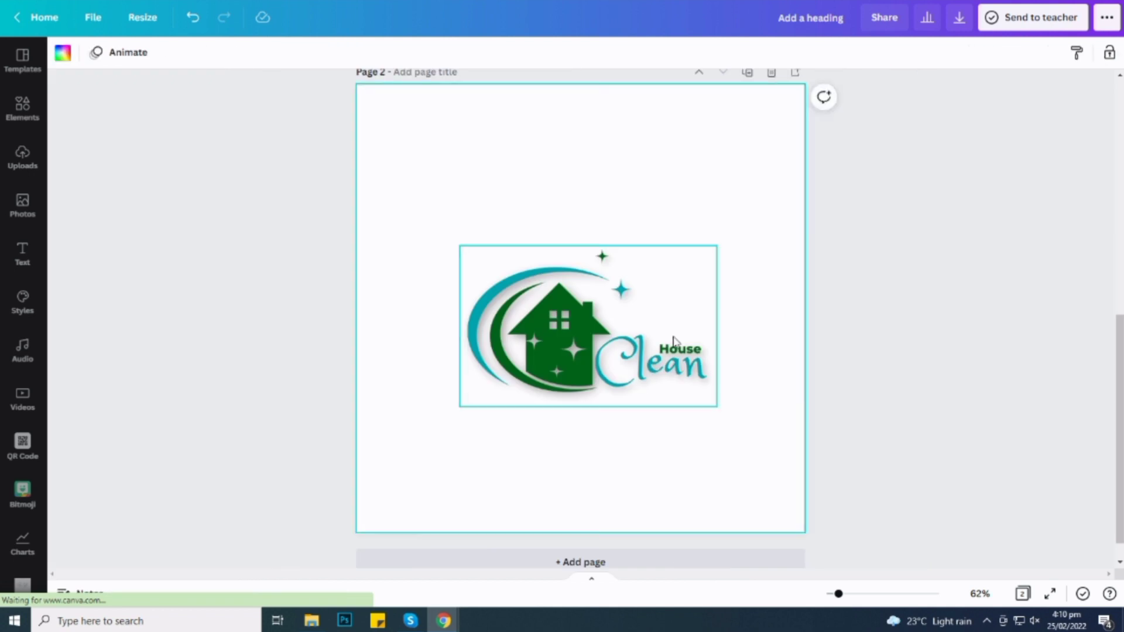
# Place the logo image on the "Business card 4" mockup from Smartmockups.
pyautogui.click(570, 354)
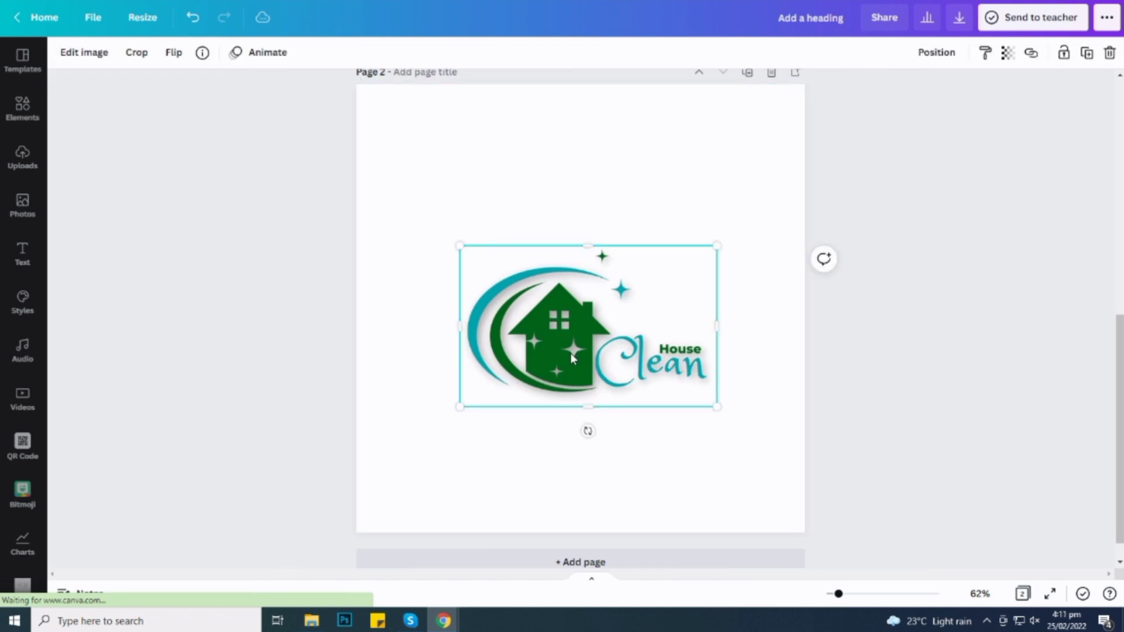
pyautogui.click(74, 57)
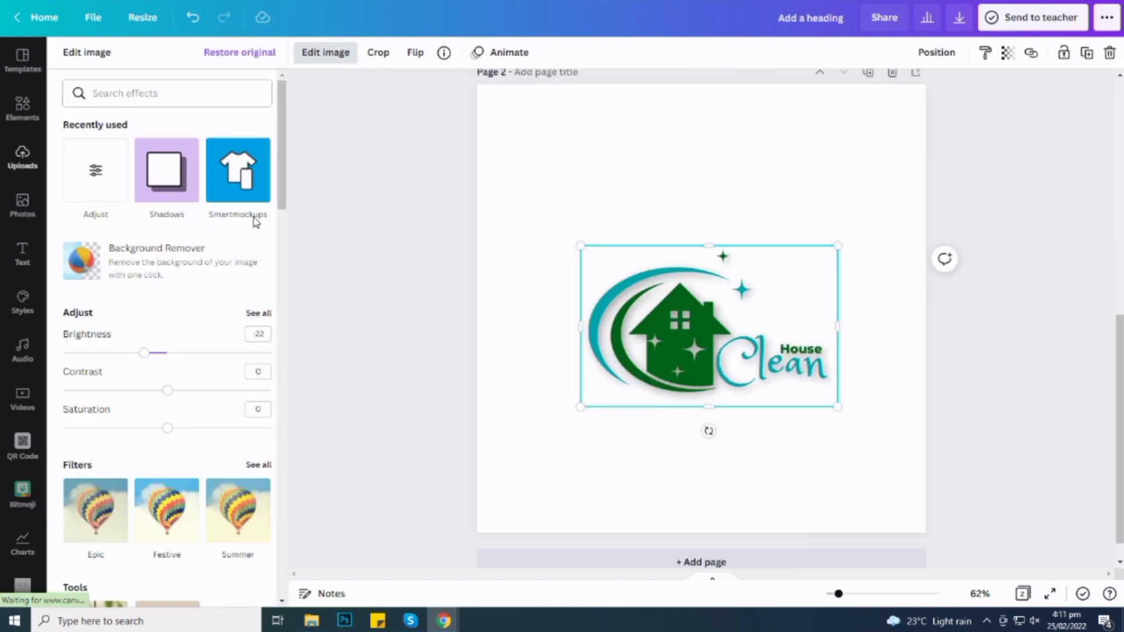
pyautogui.click(245, 176)
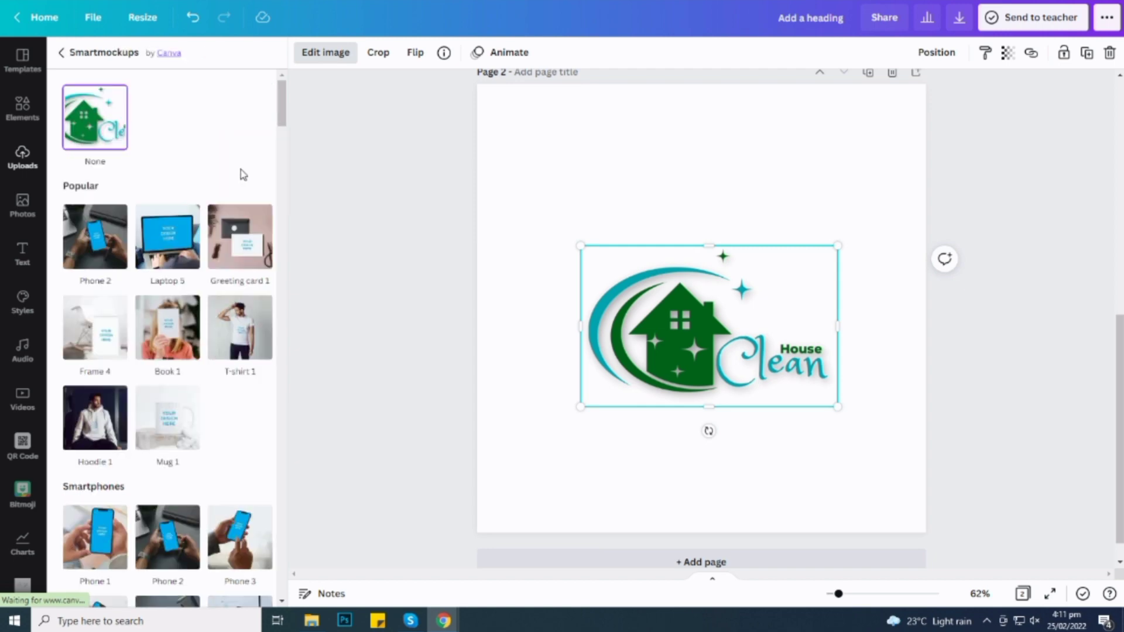
pyautogui.scroll(-5, 188, 262)
pyautogui.scroll(-15, 186, 262)
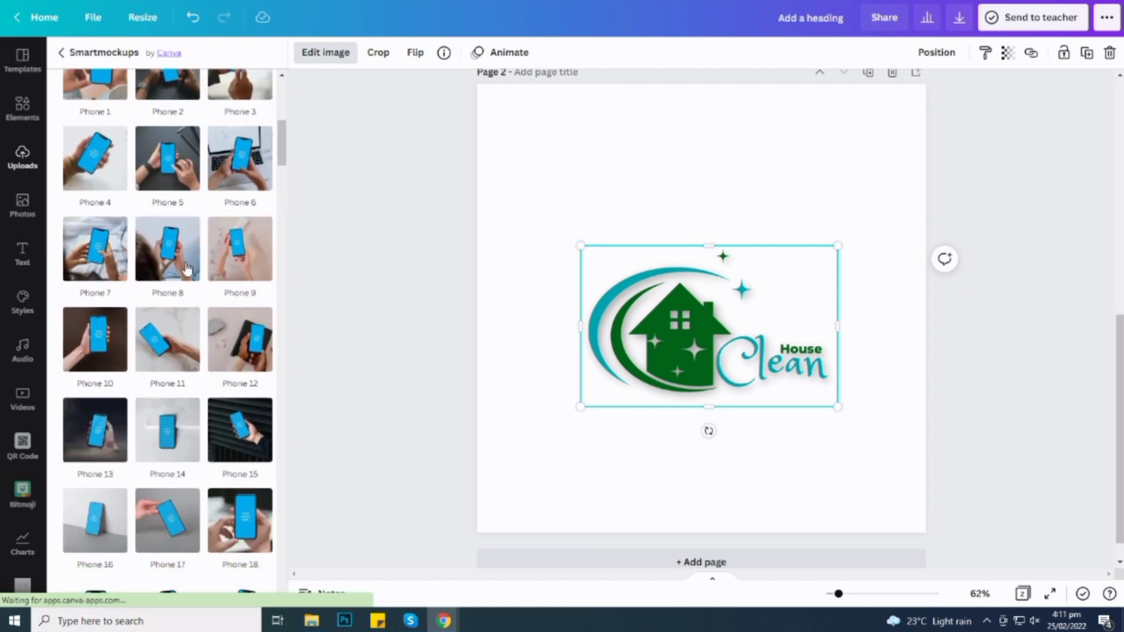
pyautogui.scroll(-14, 178, 314)
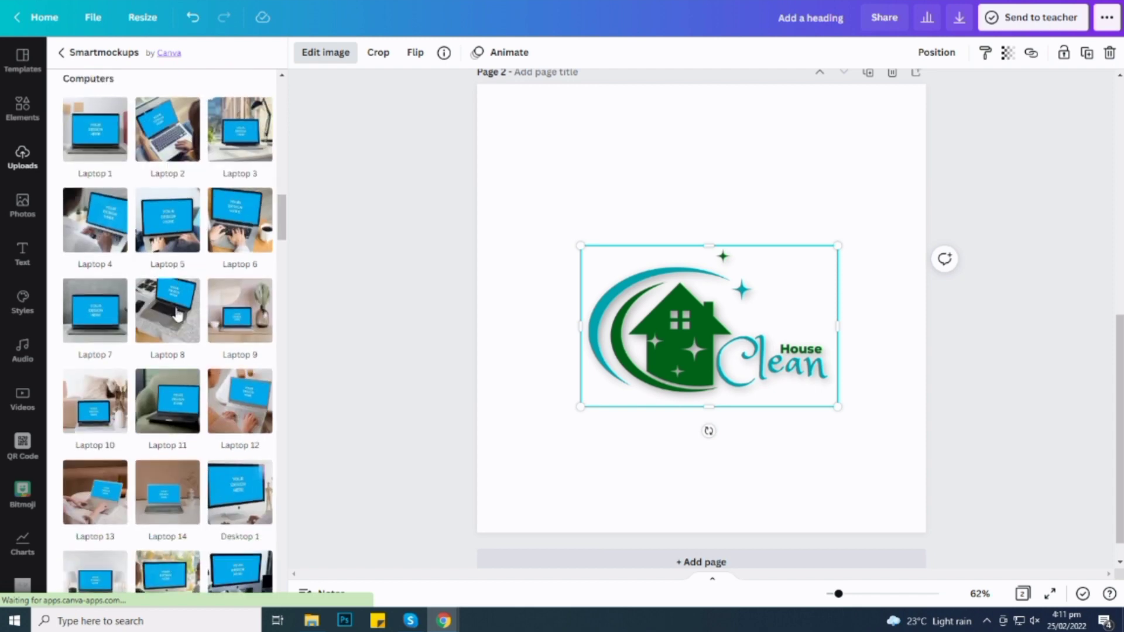
pyautogui.scroll(-15, 169, 325)
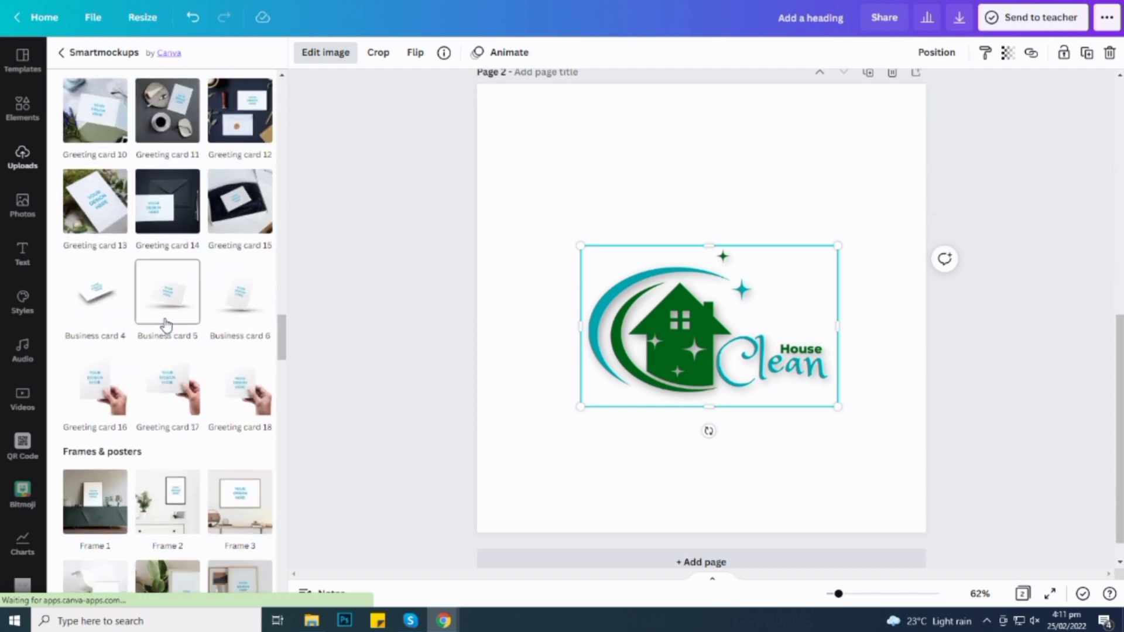
pyautogui.click(99, 296)
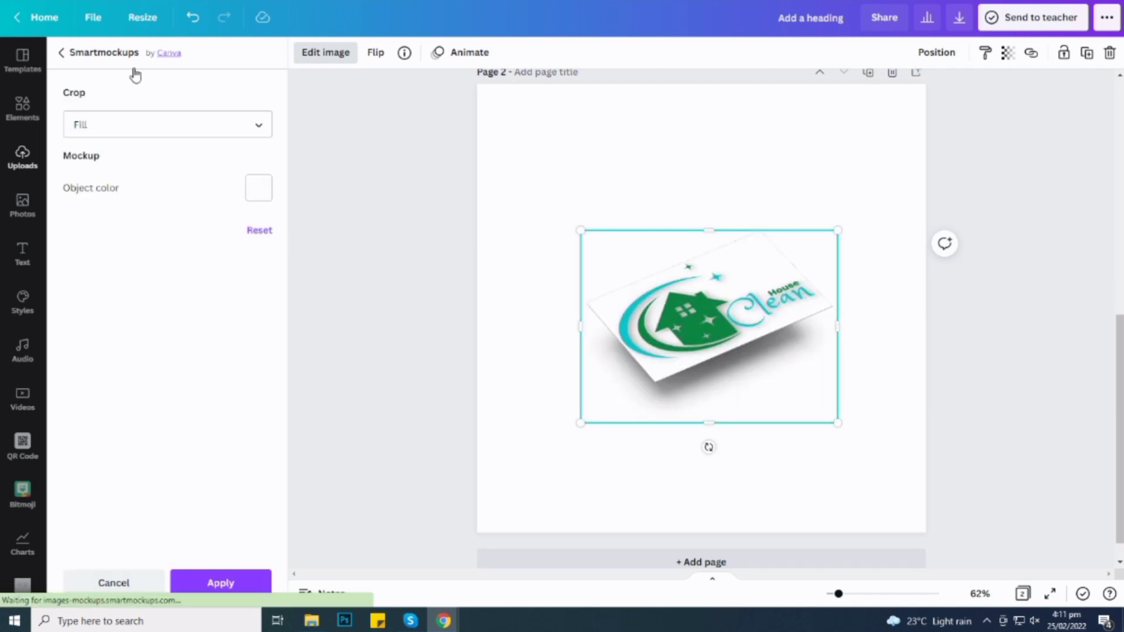
# Apply a Custom crop of size 88 to the business card mockup and centre the card horizontally on the page.
pyautogui.click(256, 133)
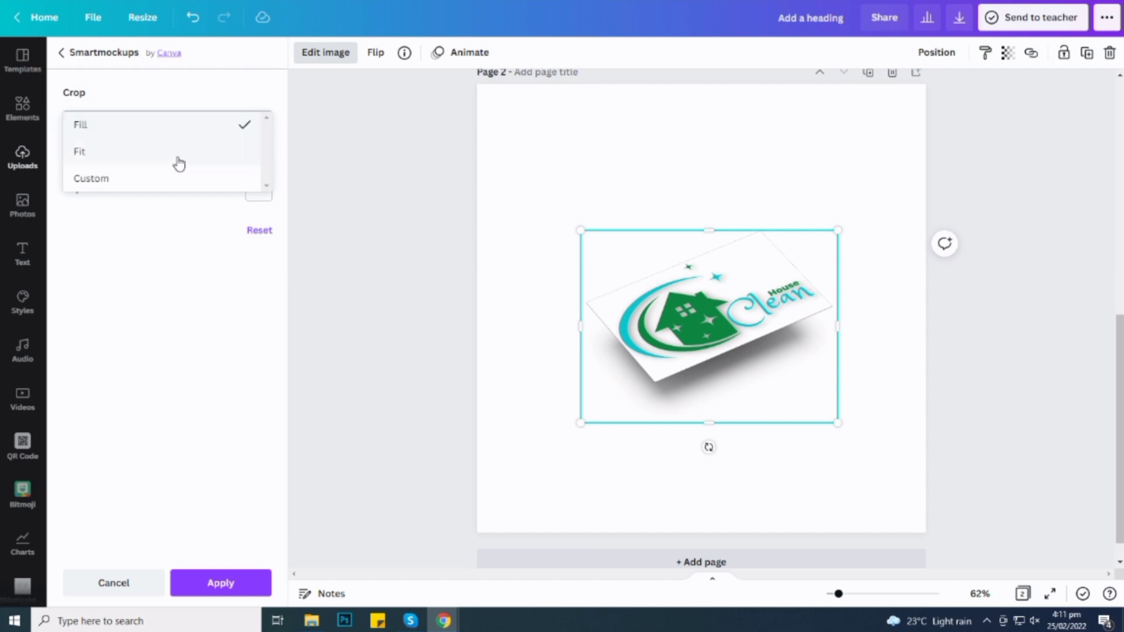
pyautogui.click(106, 178)
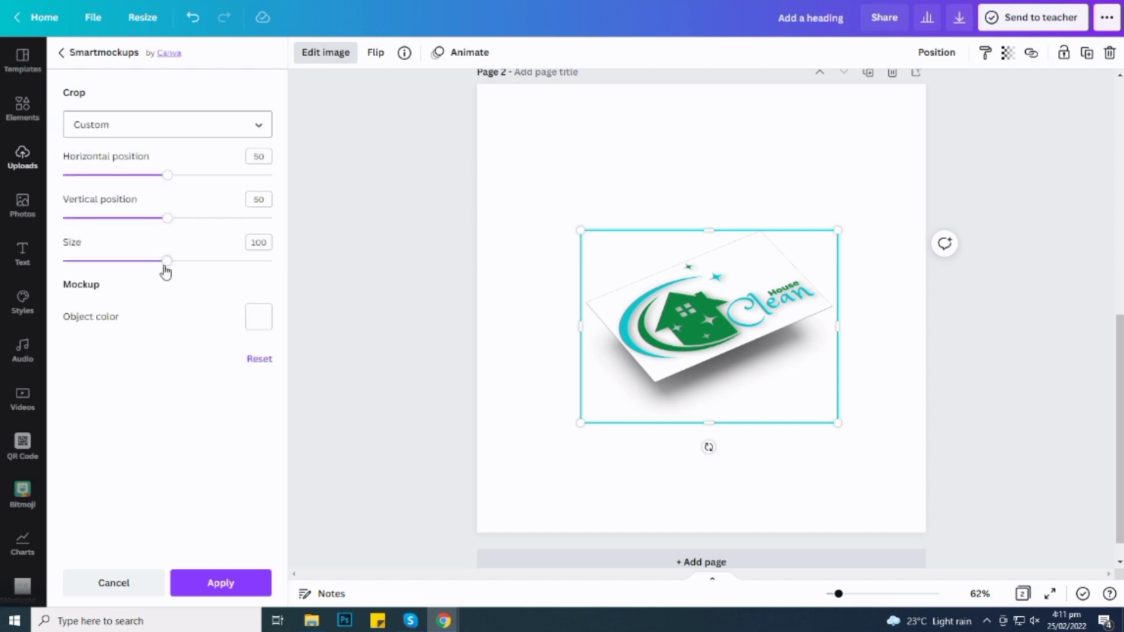
pyautogui.moveTo(166, 269); pyautogui.dragTo(154, 270)
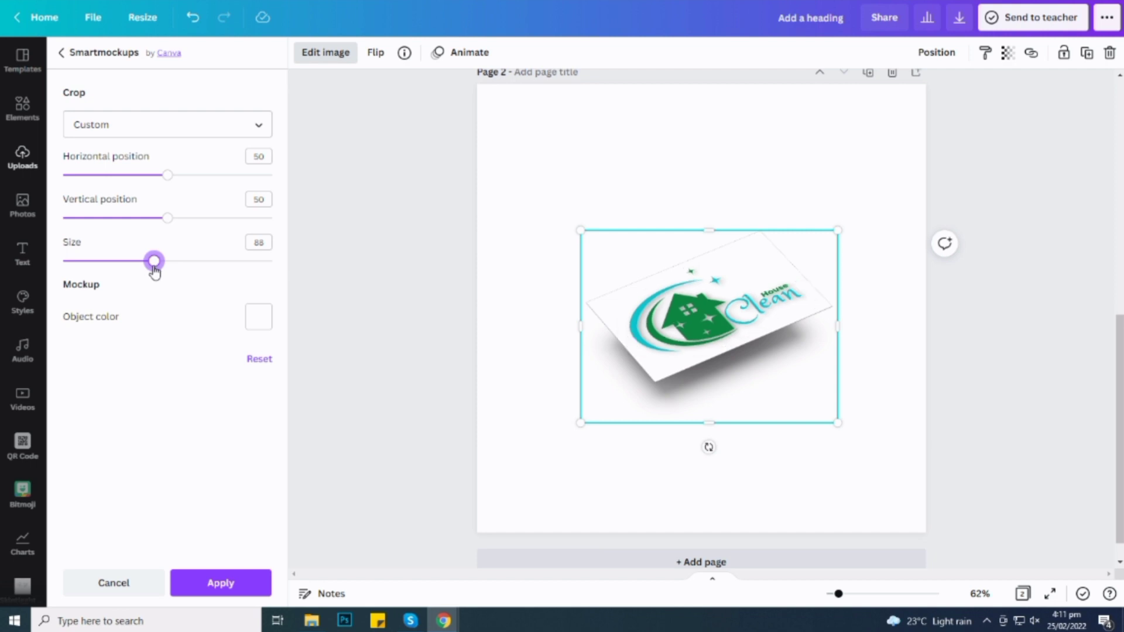
pyautogui.click(231, 582)
pyautogui.moveTo(659, 319); pyautogui.dragTo(646, 310)
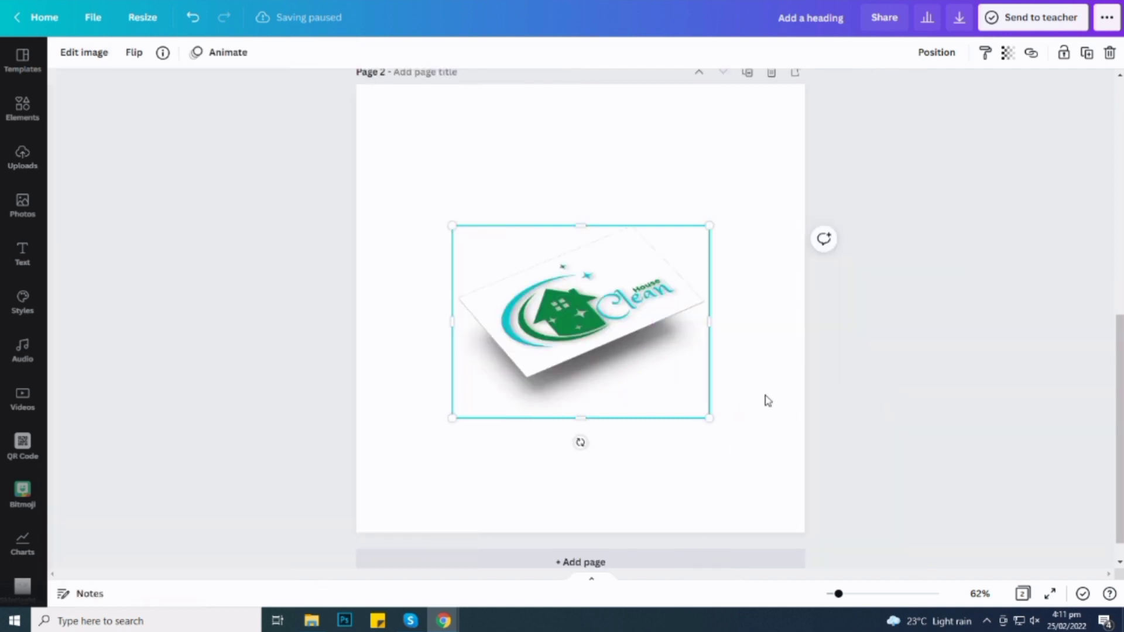
# Search the photo library for "House".
pyautogui.click(589, 173)
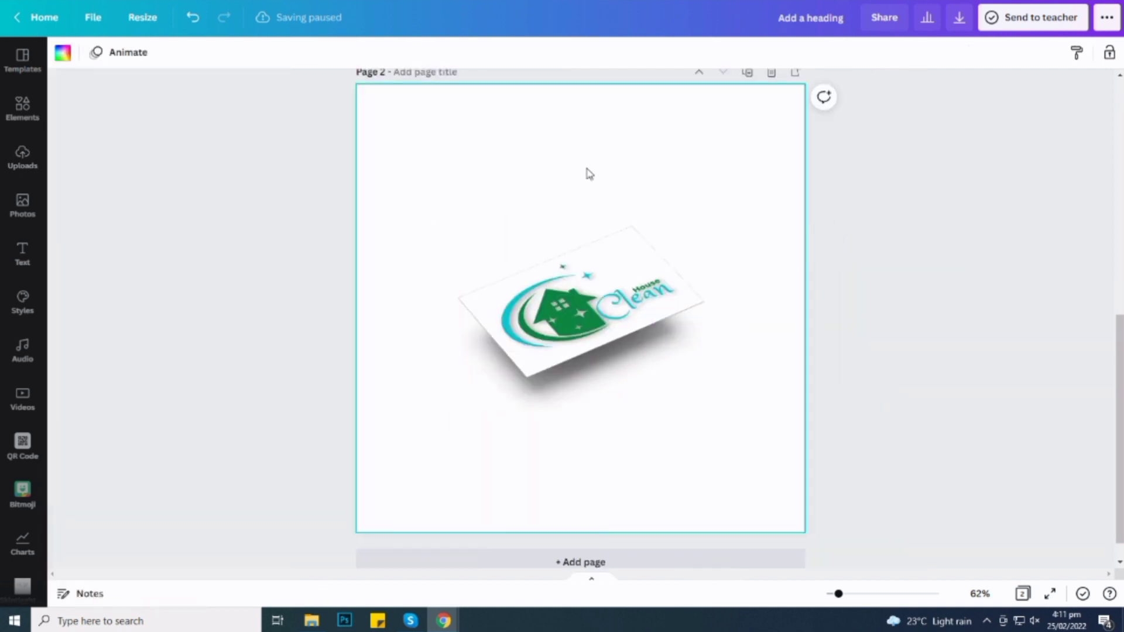
pyautogui.click(19, 206)
pyautogui.click(125, 59)
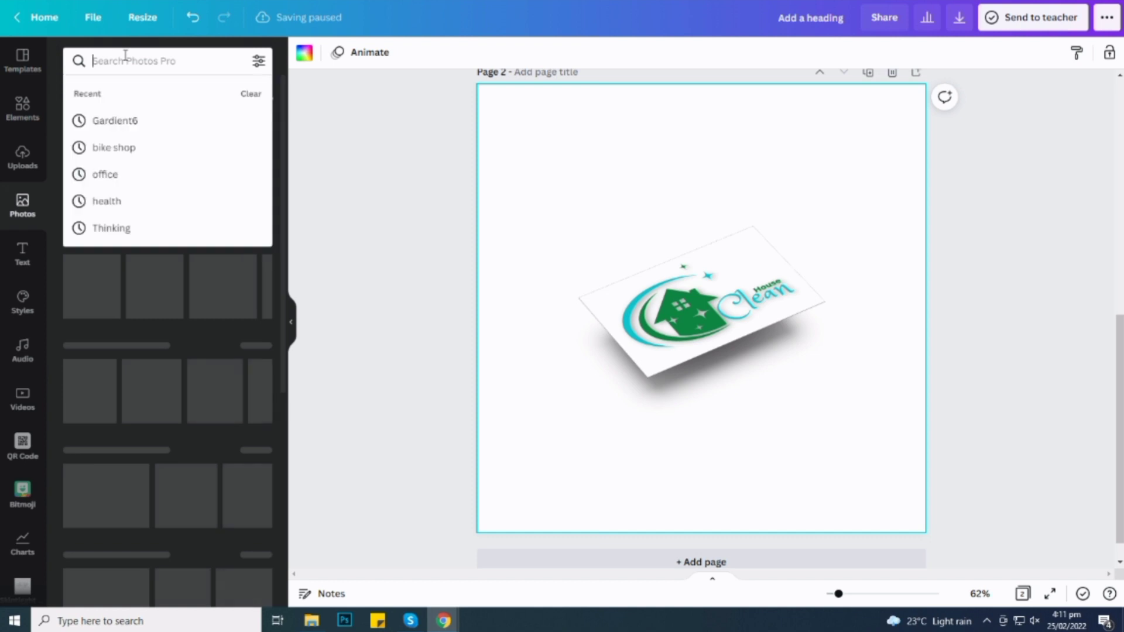
pyautogui.write('Hose')
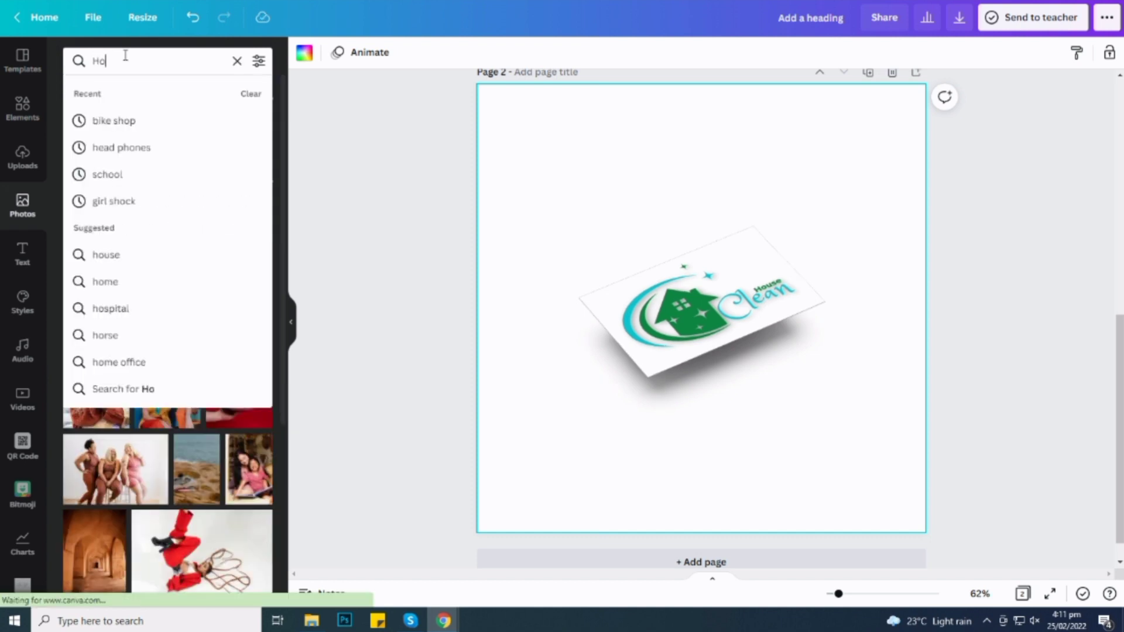
pyautogui.press('BackSpace')
pyautogui.press('BackSpace')
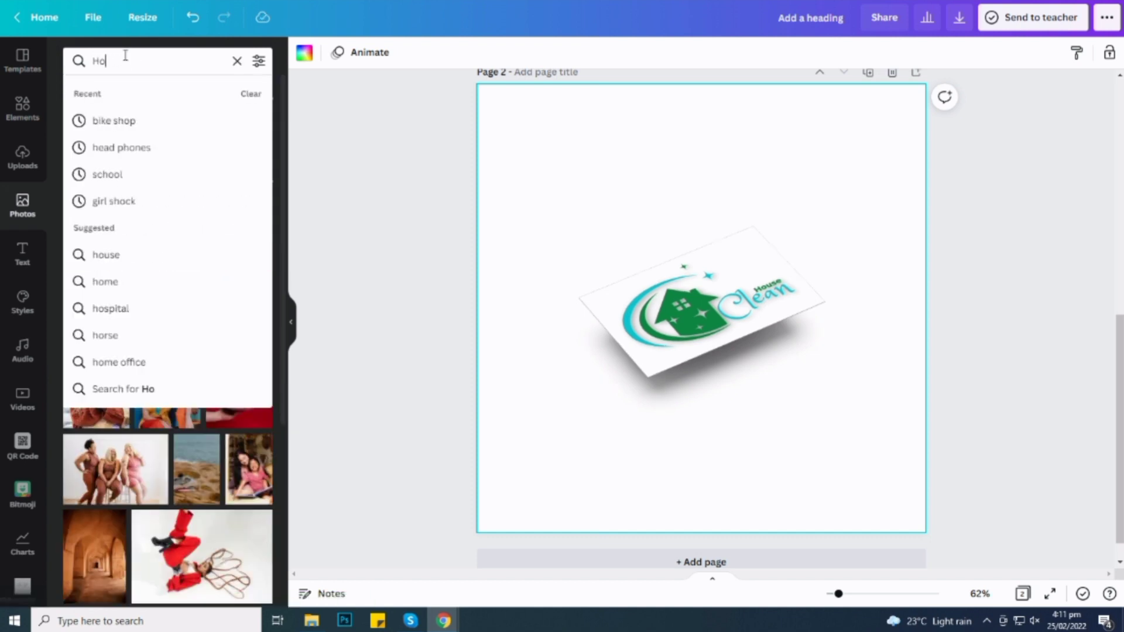
pyautogui.write('use')
pyautogui.press('Return')
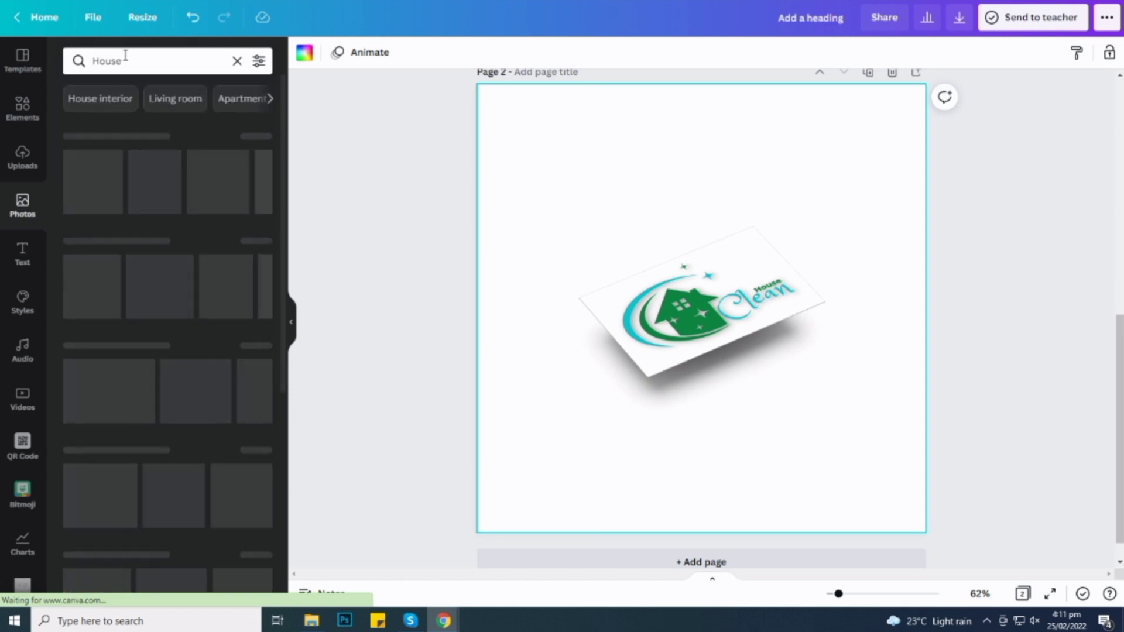
# Add the photo of the beige house with garages under a blue sky, enlarge it to fill page 2 and send it behind the card.
pyautogui.scroll(-1, 146, 234)
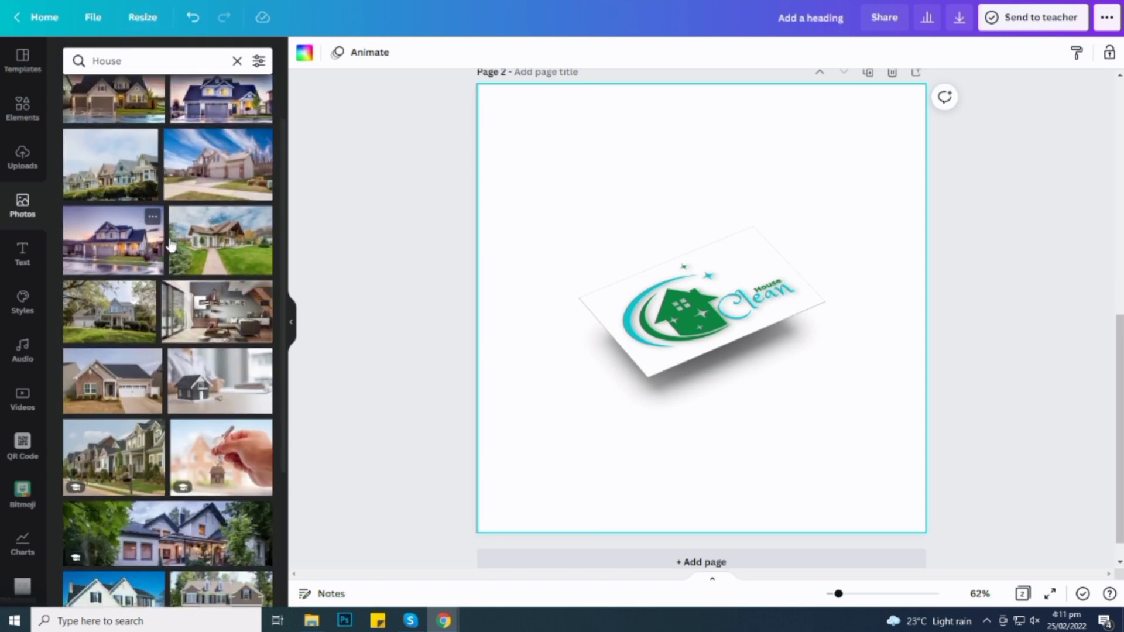
pyautogui.click(216, 188)
pyautogui.moveTo(660, 257); pyautogui.dragTo(620, 162)
pyautogui.moveTo(835, 311); pyautogui.dragTo(1118, 601)
pyautogui.moveTo(825, 486); pyautogui.dragTo(799, 490)
pyautogui.click(935, 53)
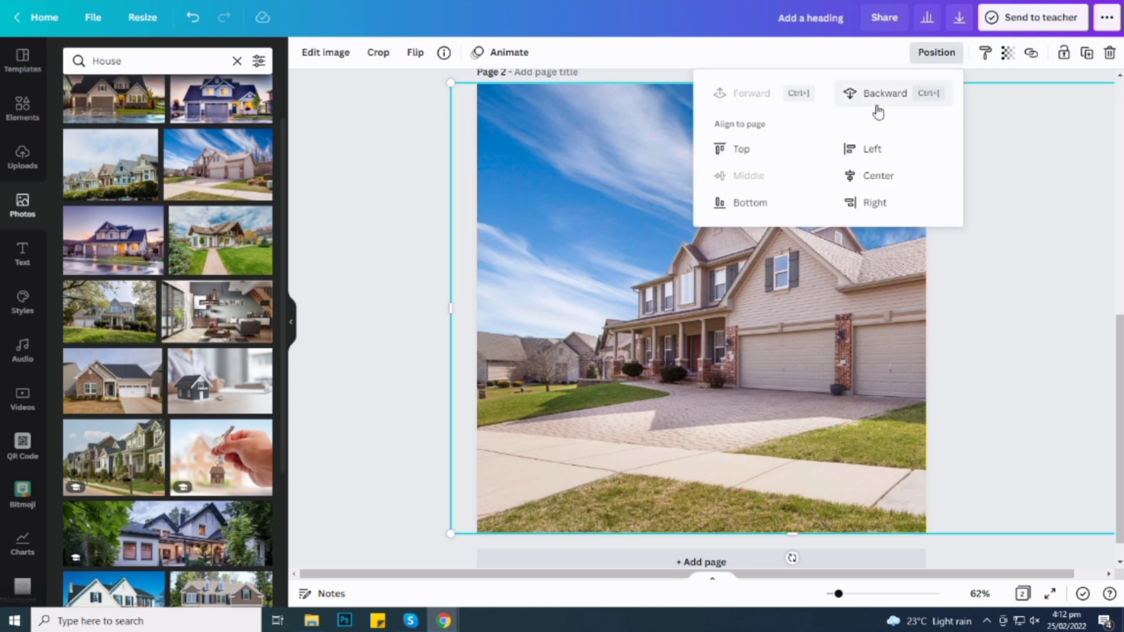
pyautogui.click(878, 95)
# Enlarge the business card mockup across most of the page width and position it over the lower part of the house photo.
pyautogui.moveTo(766, 317); pyautogui.dragTo(722, 366)
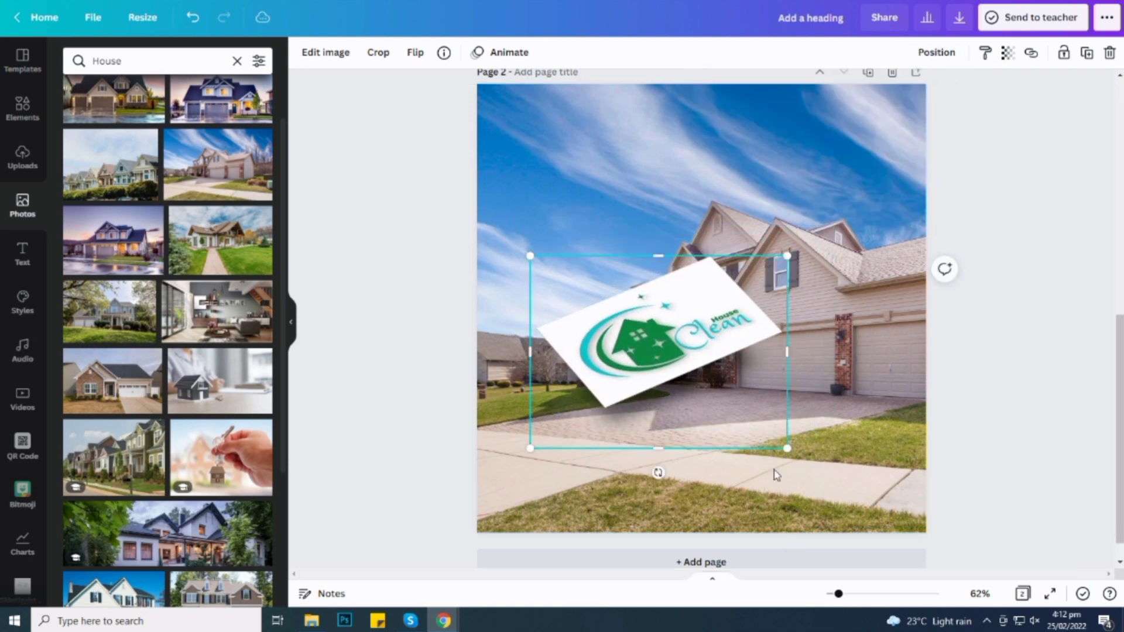
pyautogui.moveTo(787, 448); pyautogui.dragTo(853, 497)
pyautogui.moveTo(715, 420); pyautogui.dragTo(683, 452)
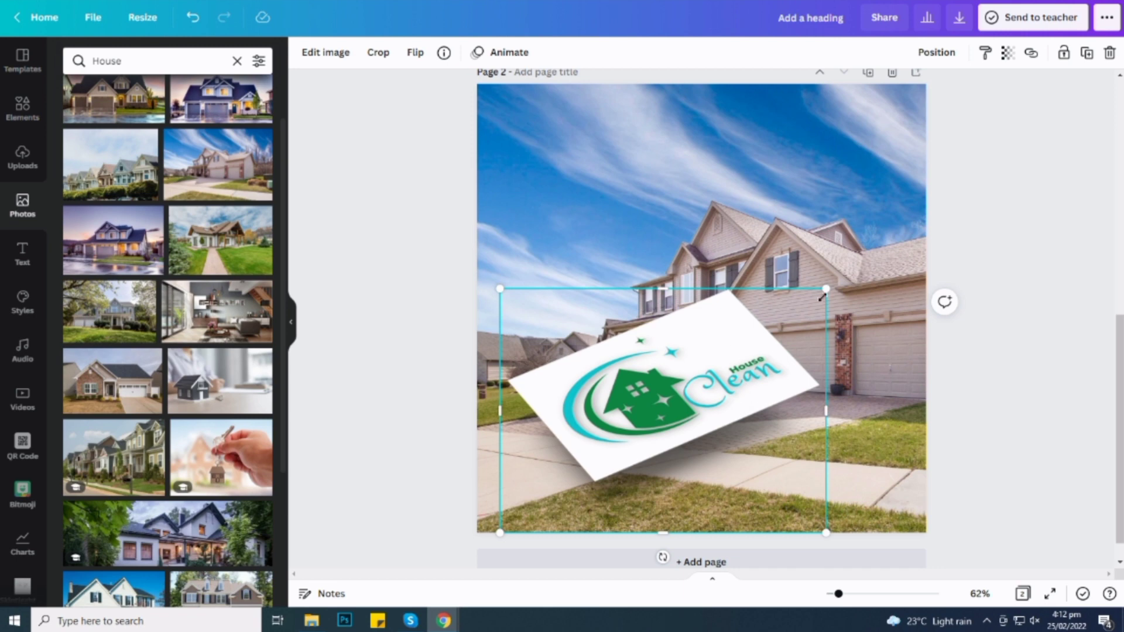
pyautogui.moveTo(823, 290); pyautogui.dragTo(921, 267)
pyautogui.moveTo(783, 337); pyautogui.dragTo(760, 337)
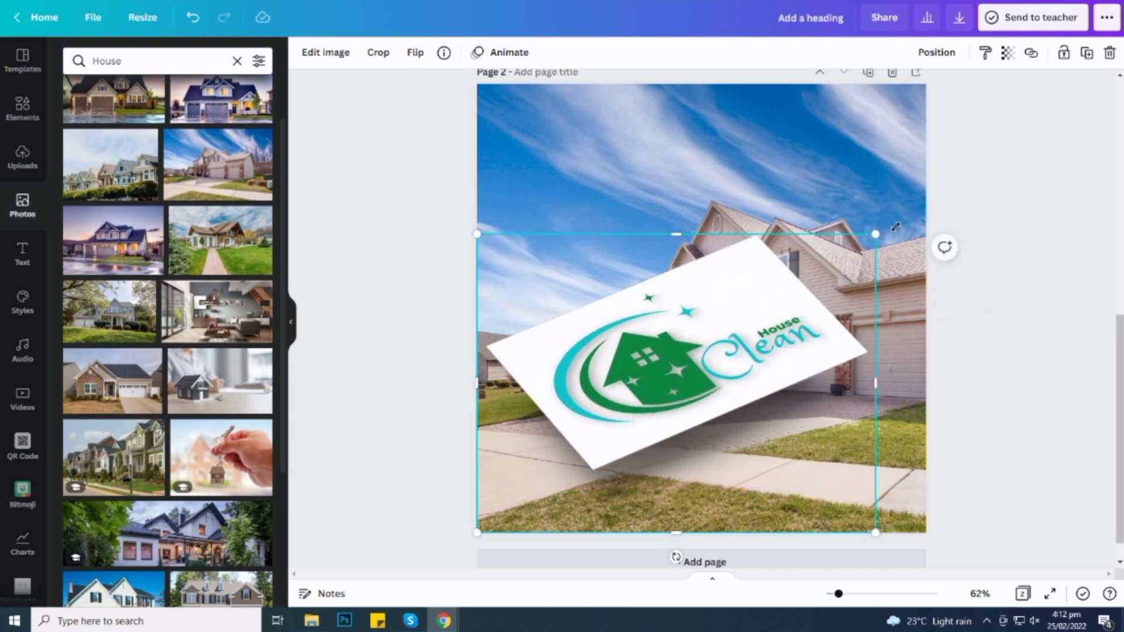
pyautogui.moveTo(896, 227); pyautogui.dragTo(911, 216)
pyautogui.click(1017, 334)
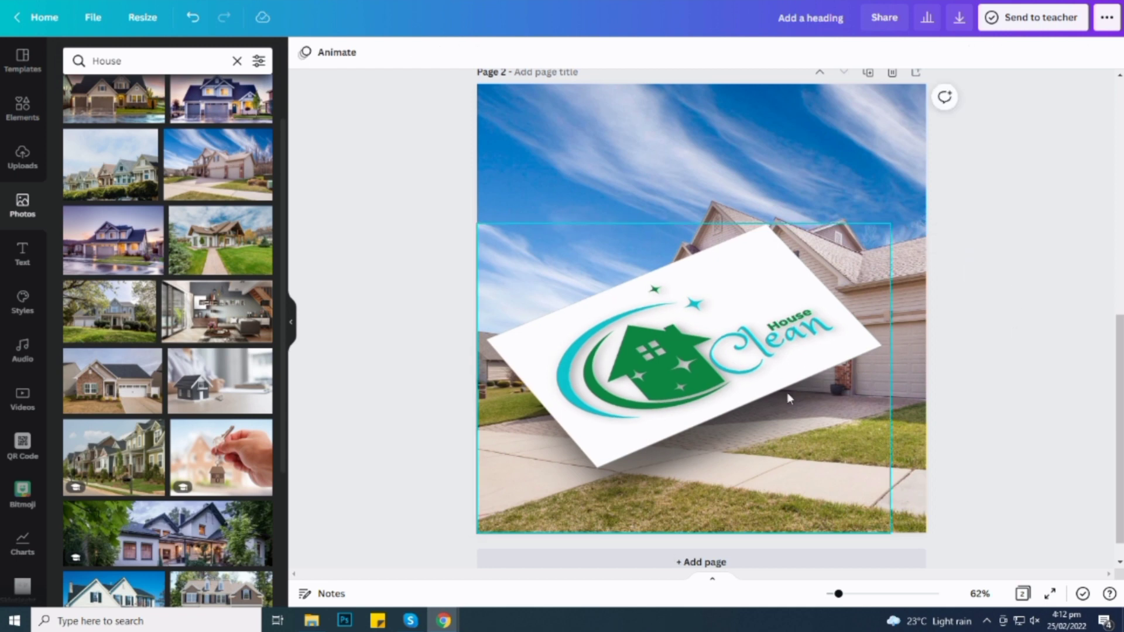
pyautogui.scroll(-1, 788, 399)
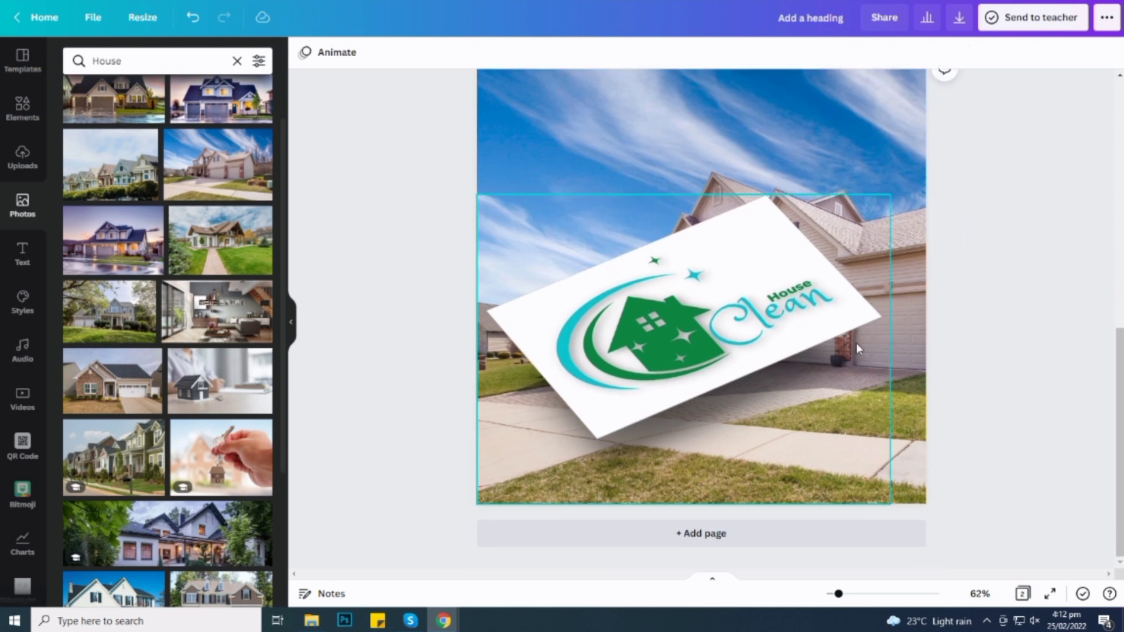
pyautogui.scroll(2, 885, 170)
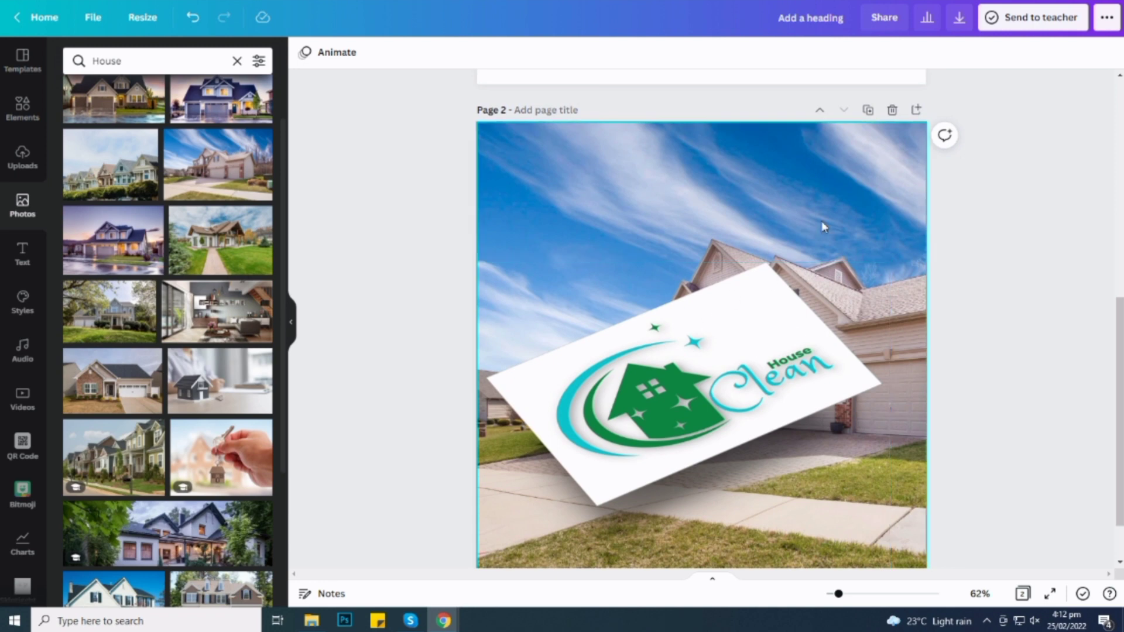
pyautogui.scroll(-2, 540, 336)
pyautogui.click(288, 321)
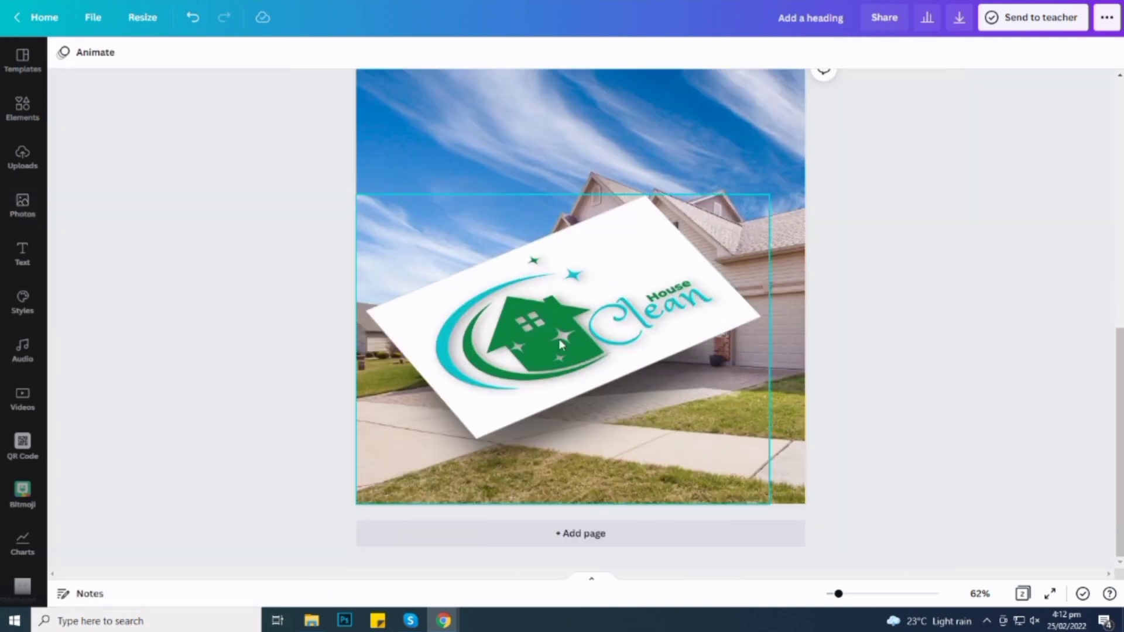